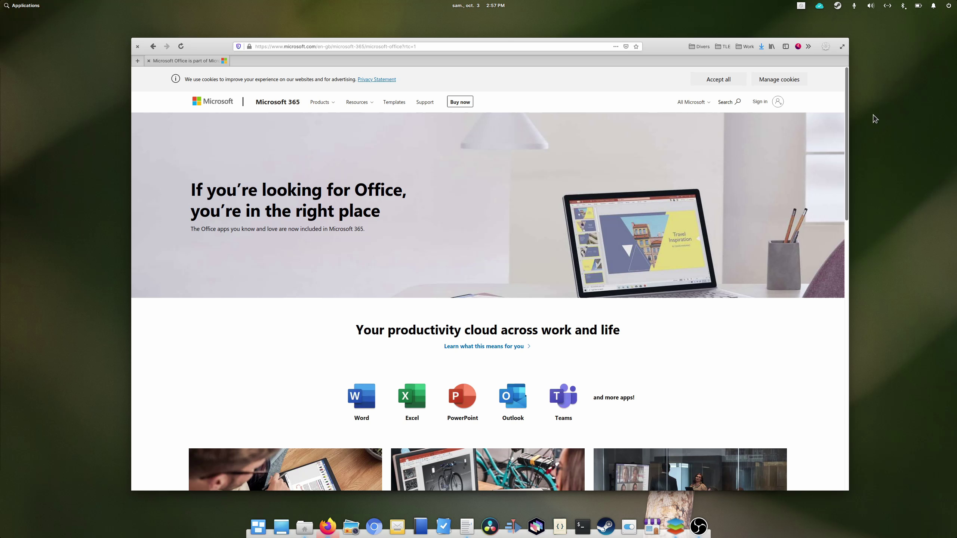
- Scroll the Microsoft 365 page past the cookie notice to the Office apps lineup
drag(847, 72, 854, 253)
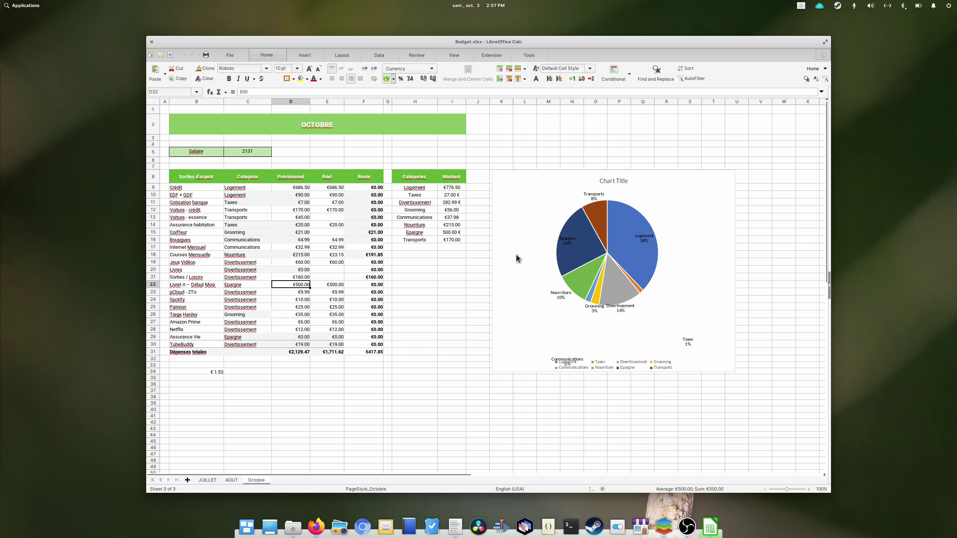
- Shrink the category pie chart on the Octobre sheet of Budget.xlsx
click(633, 251)
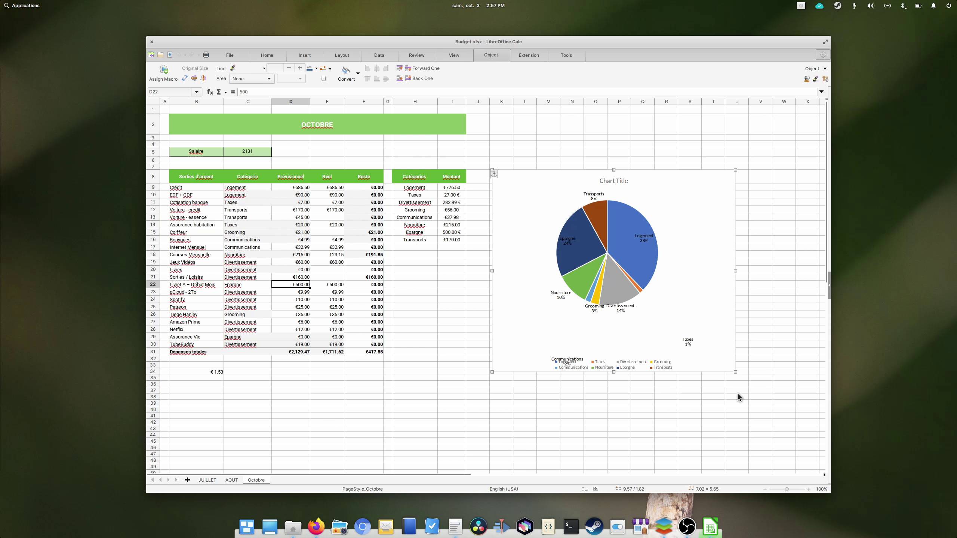
mouse_move(735, 372)
mouse_down()
mouse_move(683, 342)
mouse_move(696, 330)
mouse_move(766, 391)
mouse_move(730, 386)
mouse_up()
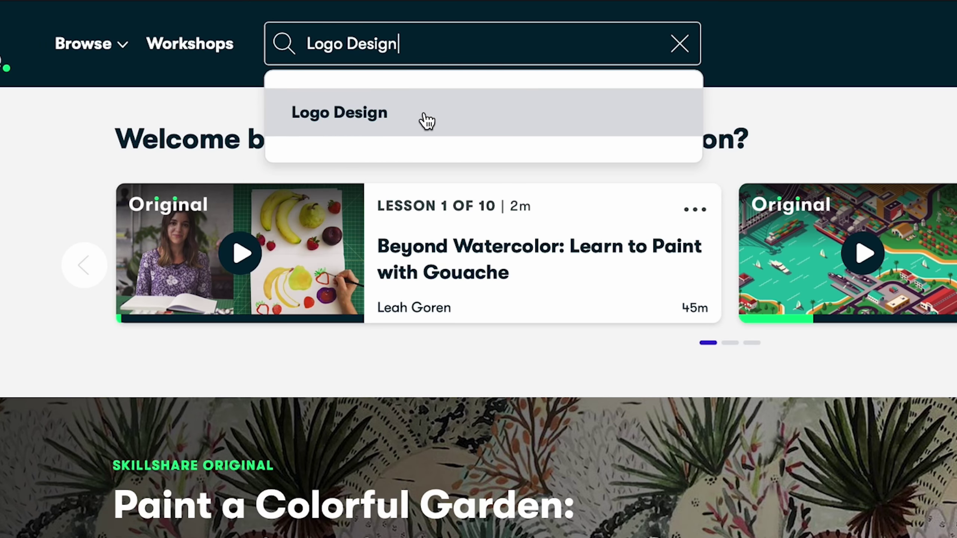
- Search Skillshare for 'Logo Design' and open the first class in the results
click(425, 114)
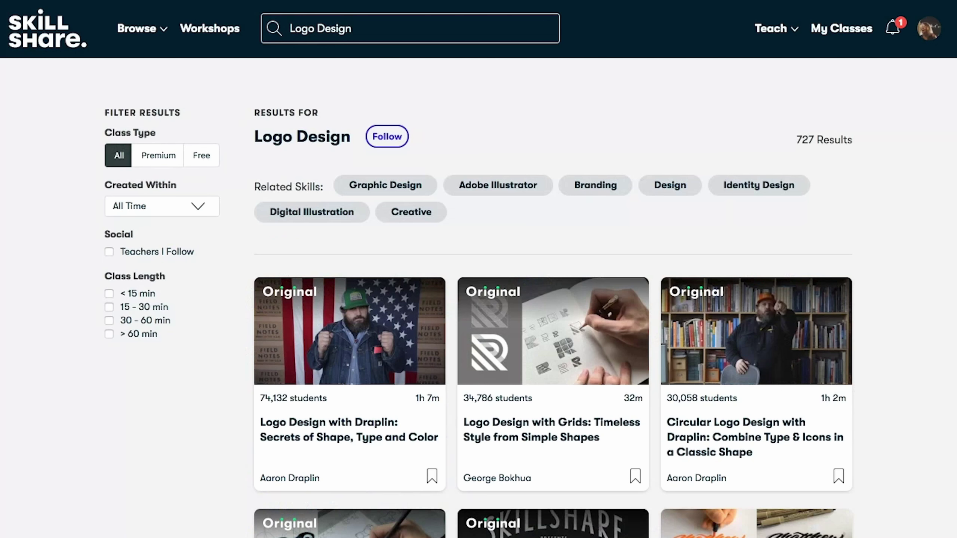
click(342, 440)
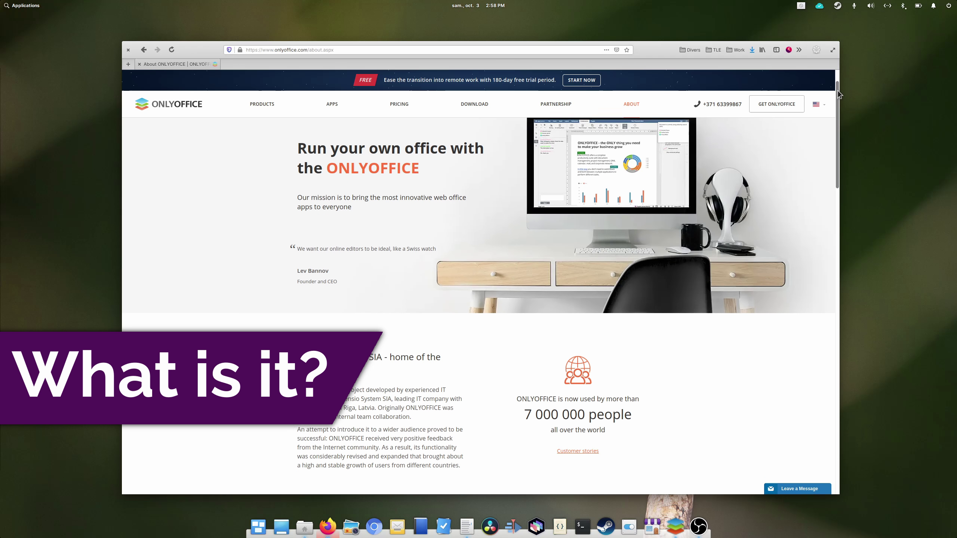
- Scroll to the About page's company history and highlight the sentence about its origins
scroll(840, 120, down, 5)
scroll(836, 121, down, 3)
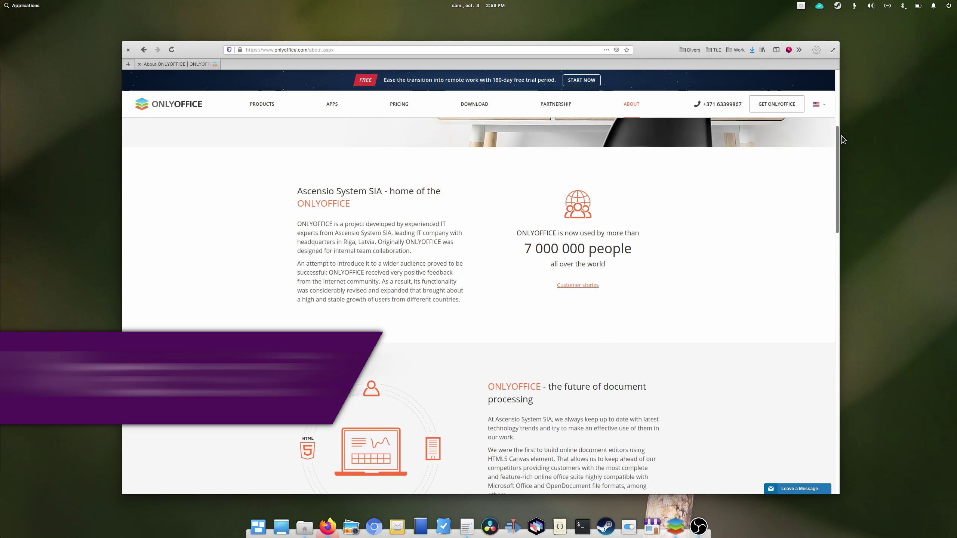
drag(298, 211, 364, 228)
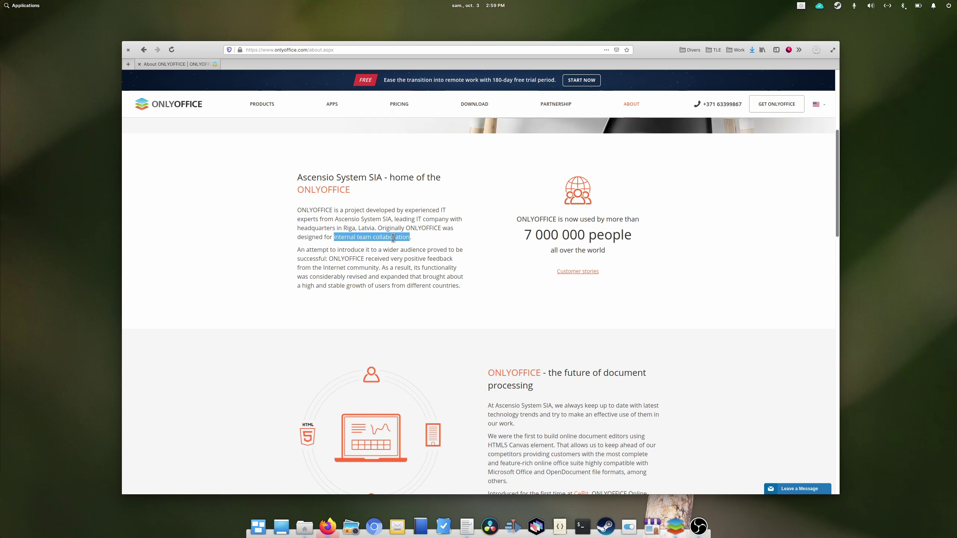
click(428, 242)
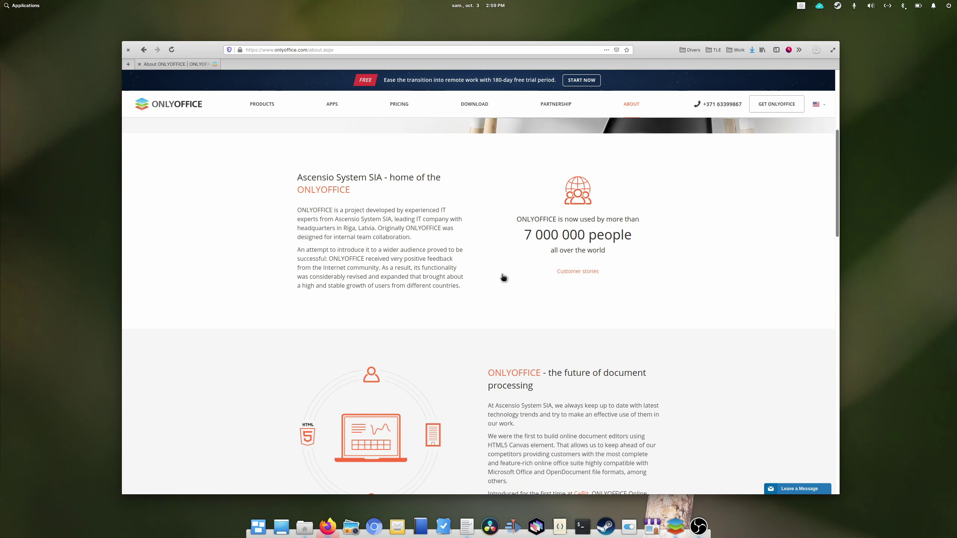
- Read further down, highlighting the phrase about HTML5 Canvas editors, then keep scrolling
scroll(504, 278, down, 5)
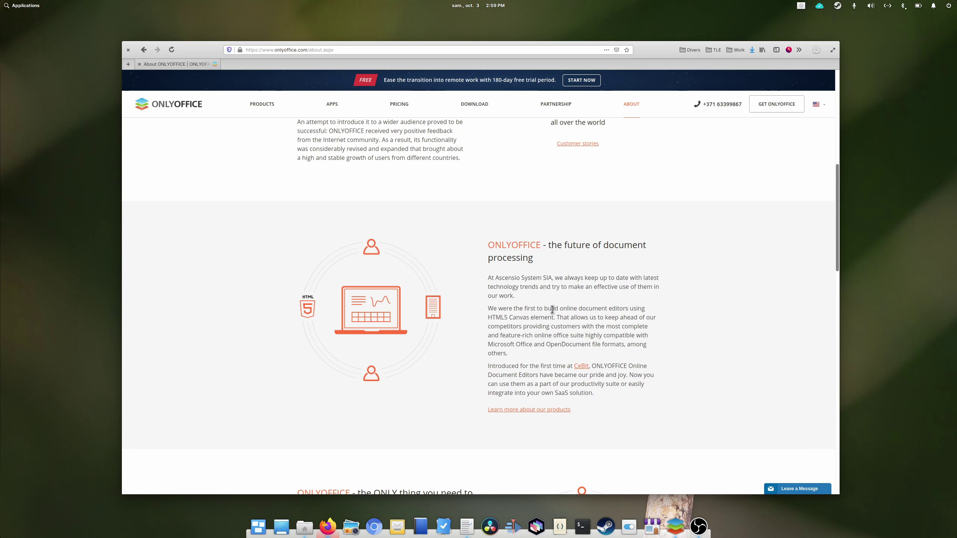
drag(637, 310, 507, 317)
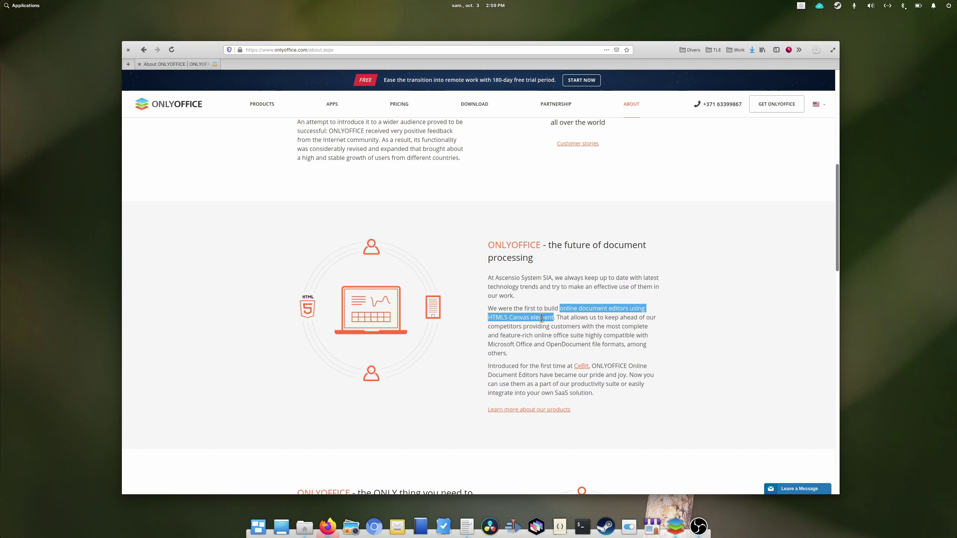
click(569, 327)
scroll(573, 327, down, 5)
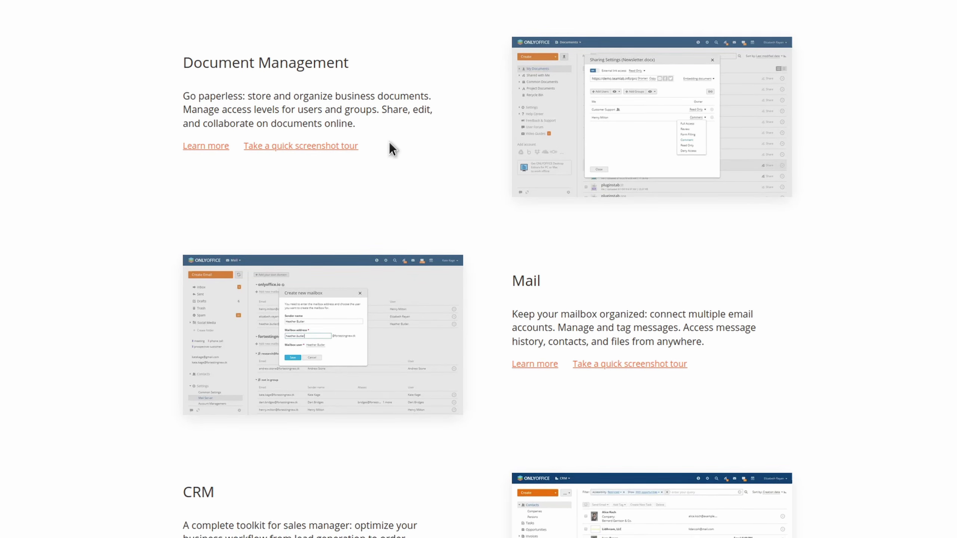
- Scroll through the Document Management, Mail, CRM and Projects module sections
scroll(389, 142, down, 5)
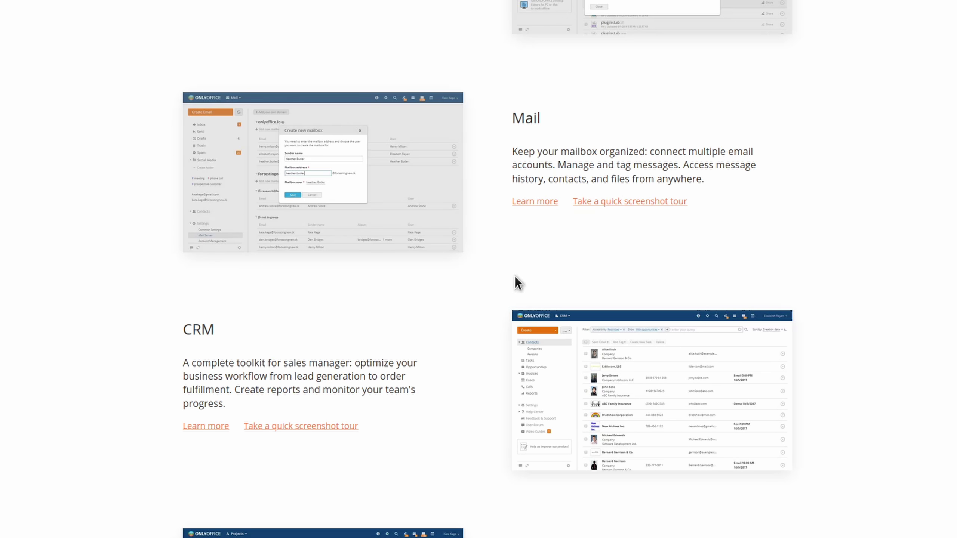
scroll(371, 400, down, 7)
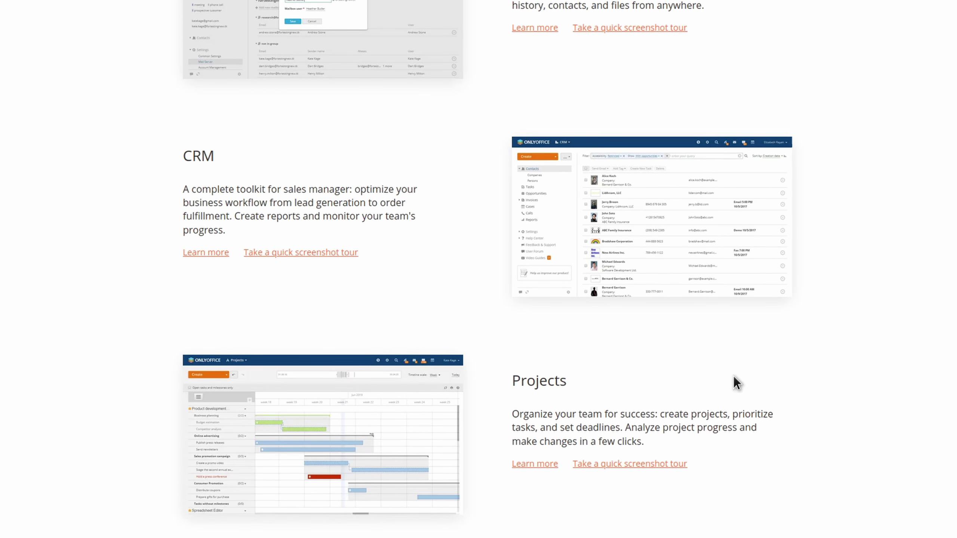
scroll(824, 290, down, 7)
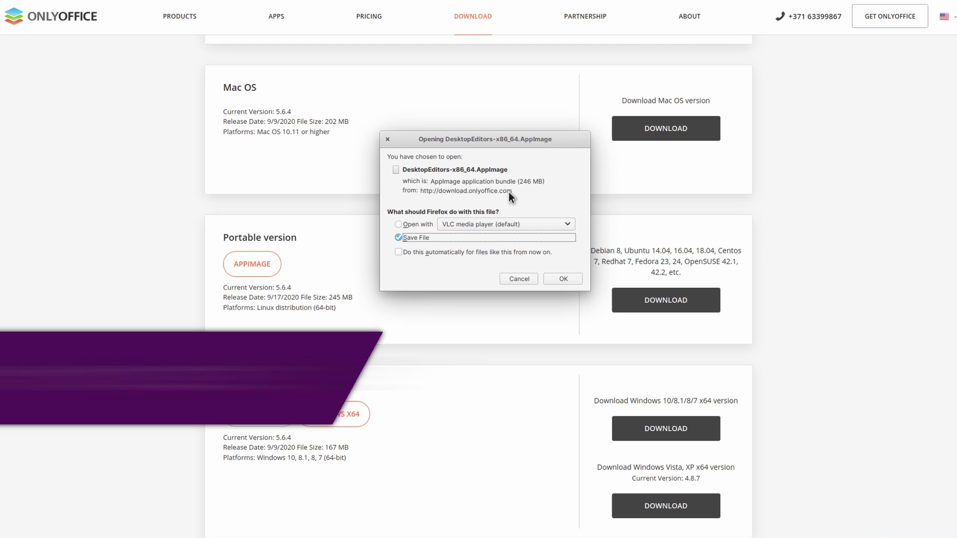
- Cancel the 246 MB AppImage download and view the Linux RPM and Snap package details
drag(520, 182, 546, 182)
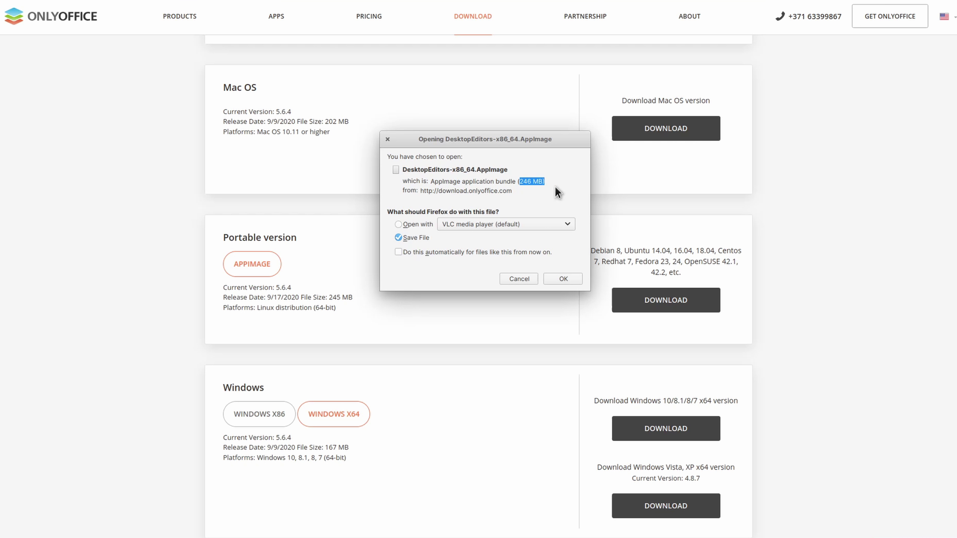
click(519, 278)
scroll(451, 237, up, 5)
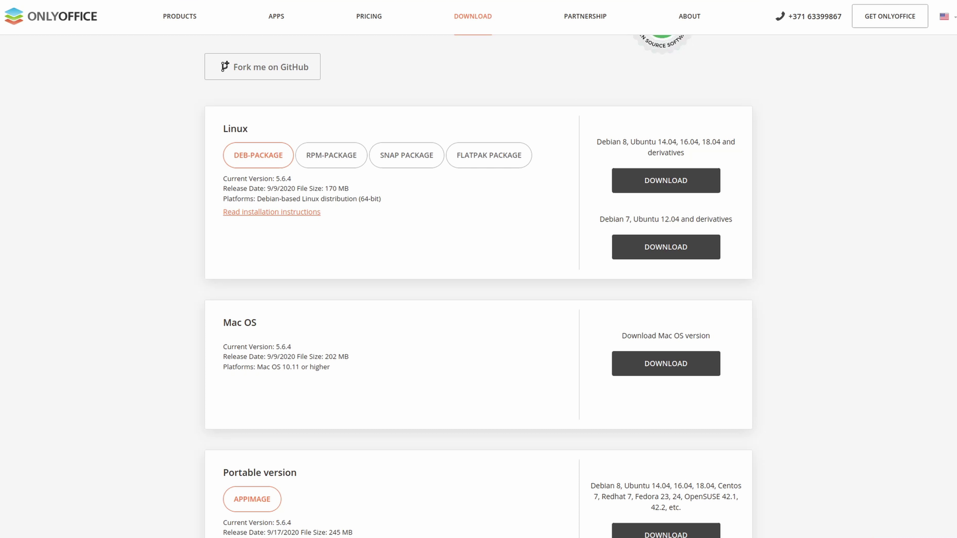
click(324, 163)
click(401, 162)
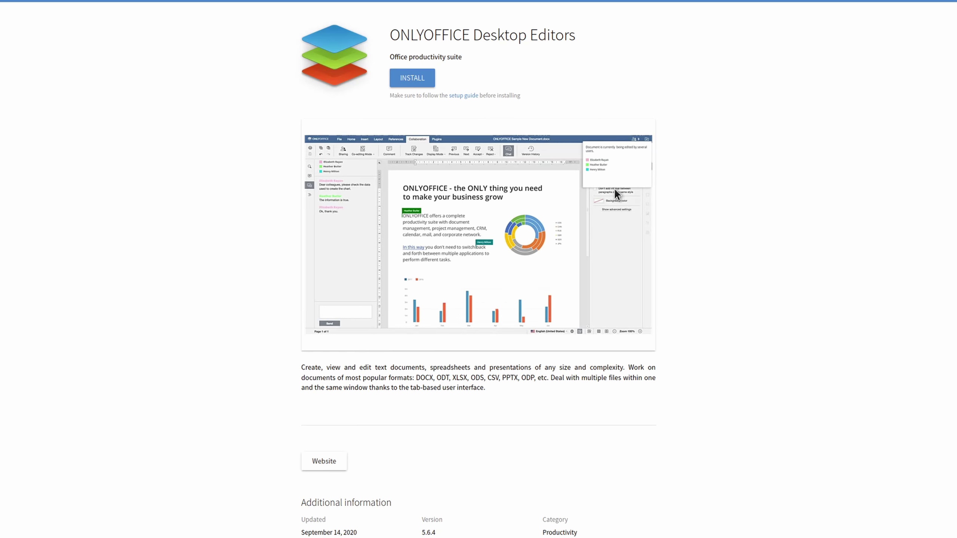
- Zoom in on the ONLYOFFICE Desktop Editors 5.6.4 listing with Ctrl++
key(ctrl+plus)
key(ctrl+plus)
key(ctrl+plus)
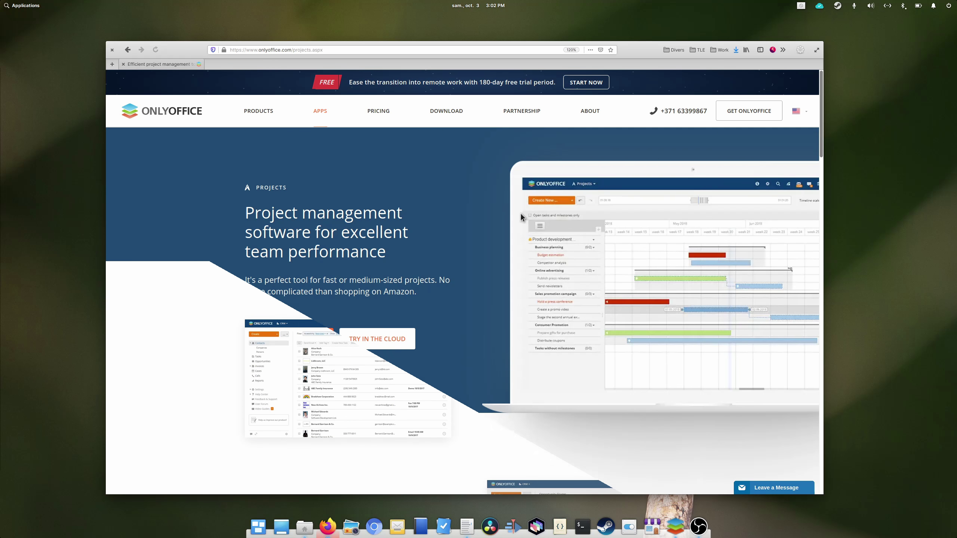
- Scroll down through the Projects and Community features to instant messaging
scroll(521, 216, down, 3)
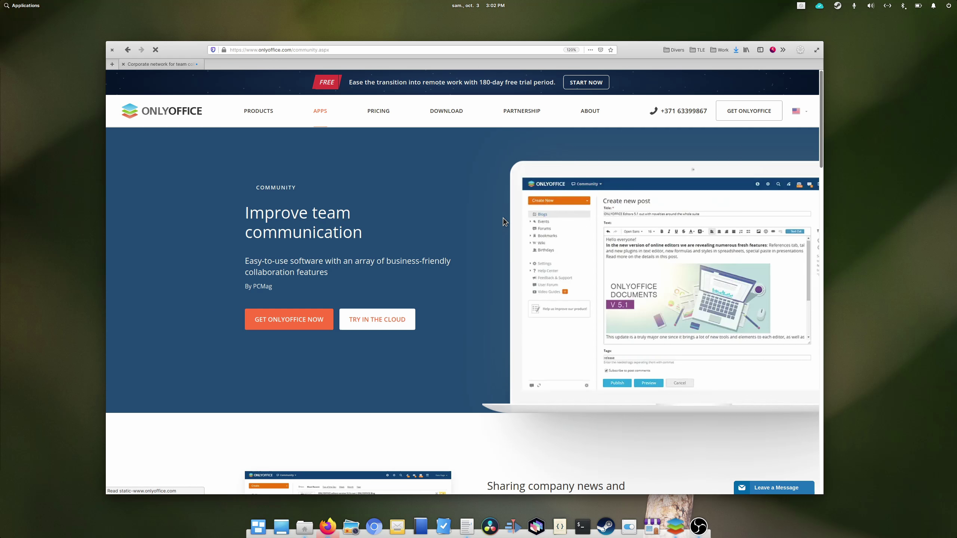
scroll(489, 208, down, 2)
scroll(489, 210, down, 4)
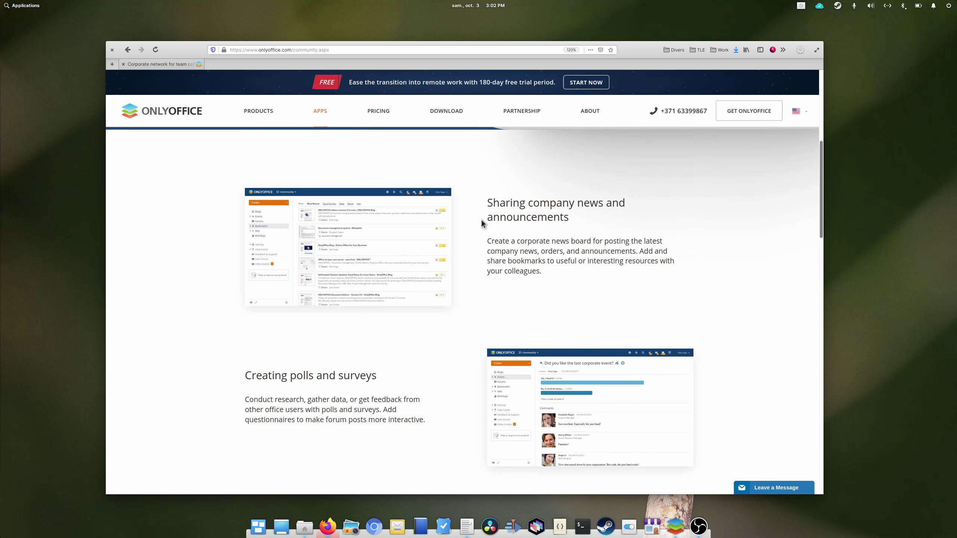
scroll(527, 264, down, 3)
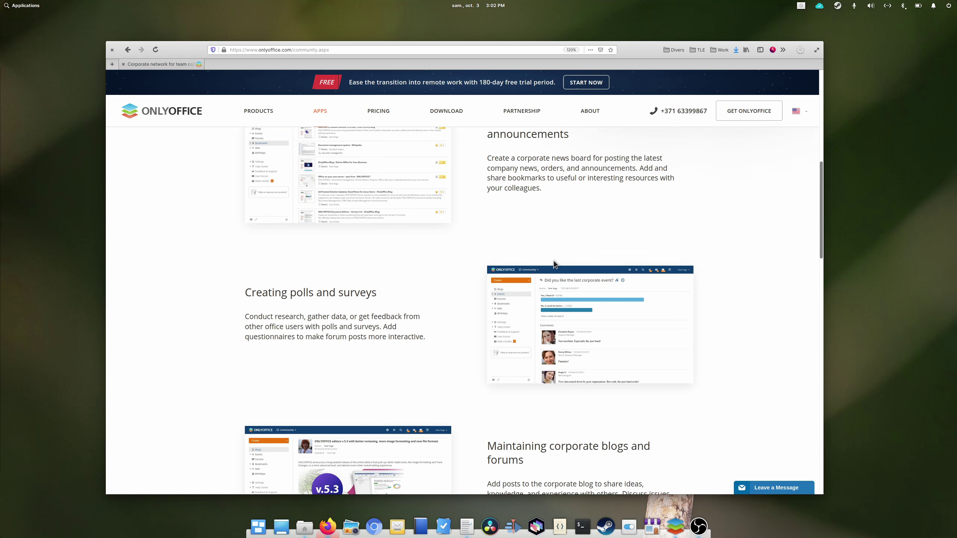
scroll(554, 264, down, 5)
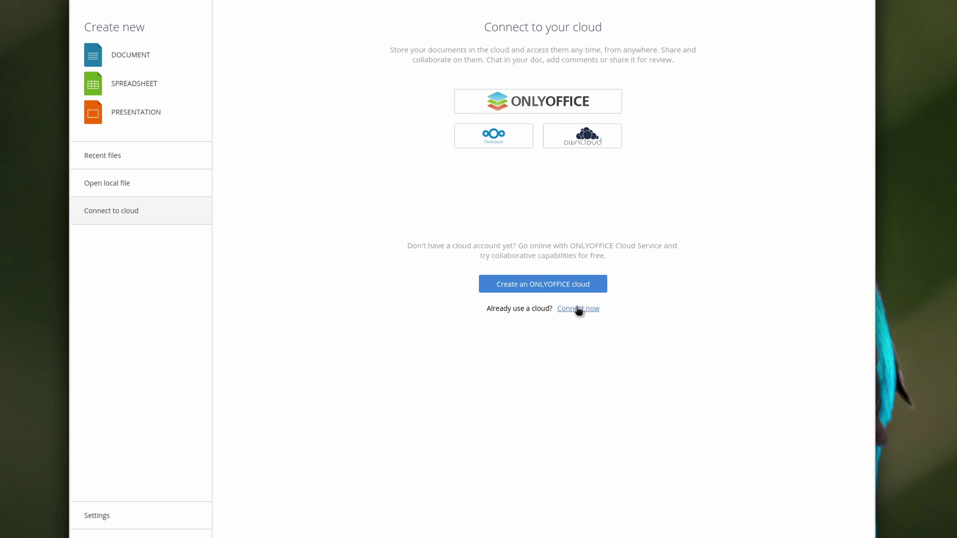
- Choose Connect now and keep ONLYOFFICE as the cloud provider
click(578, 309)
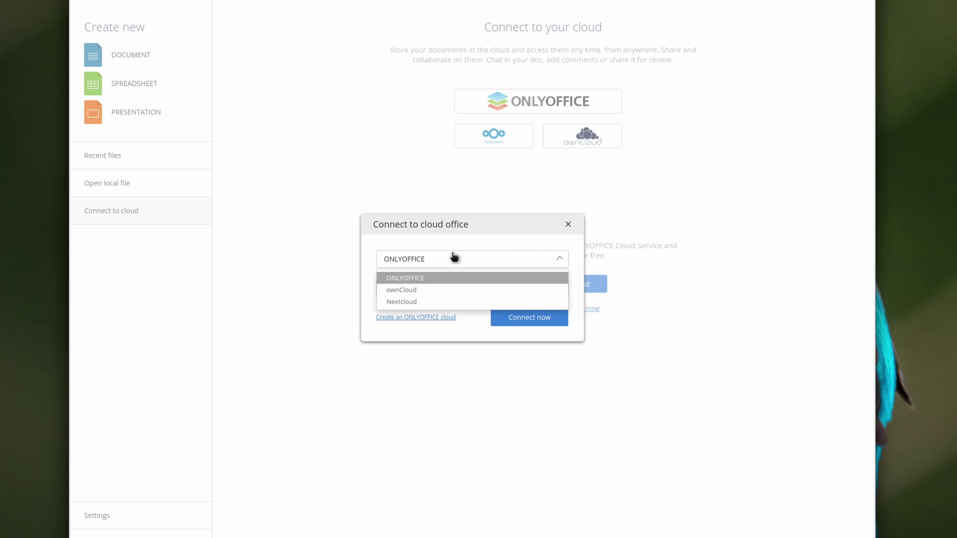
click(426, 281)
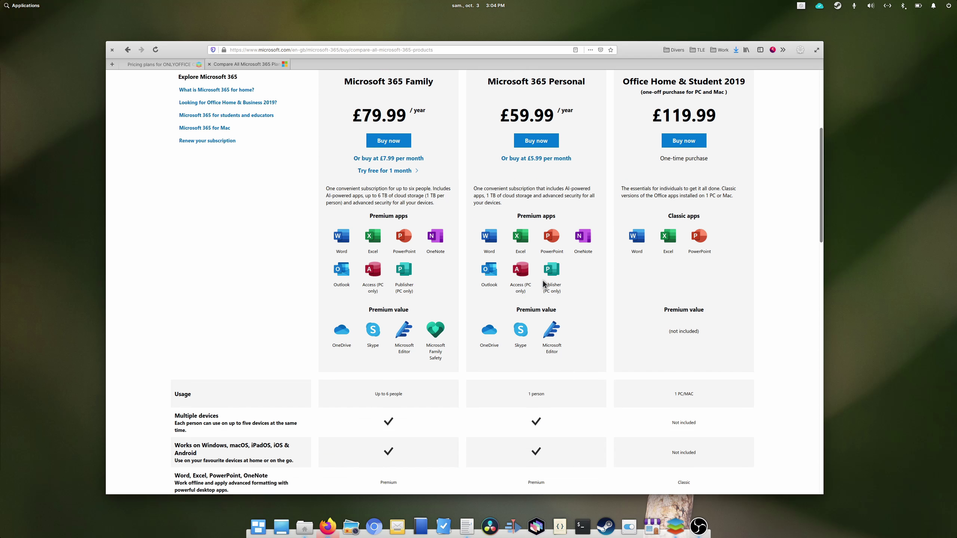
- Scroll the Microsoft 365 comparison down and back up to the prices and Buy now row
scroll(544, 285, down, 5)
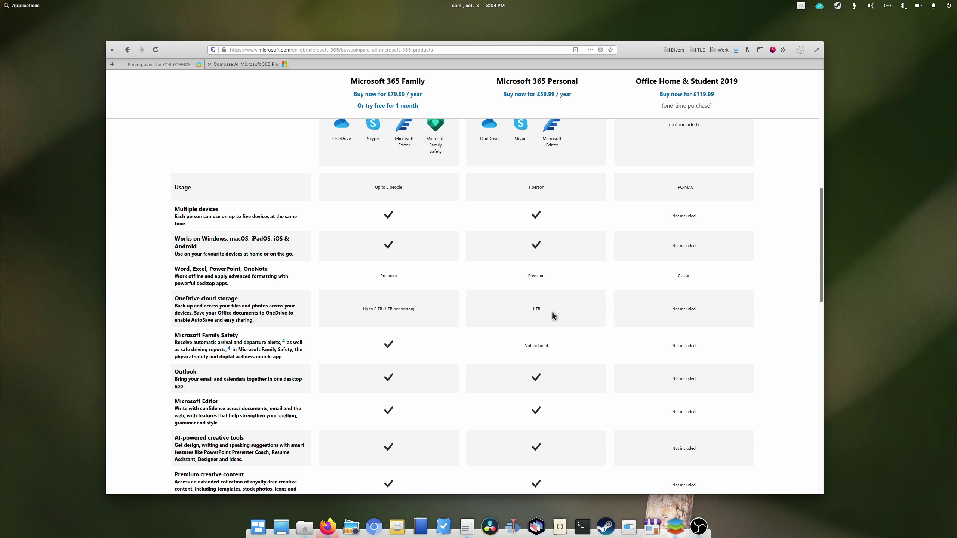
scroll(551, 313, up, 5)
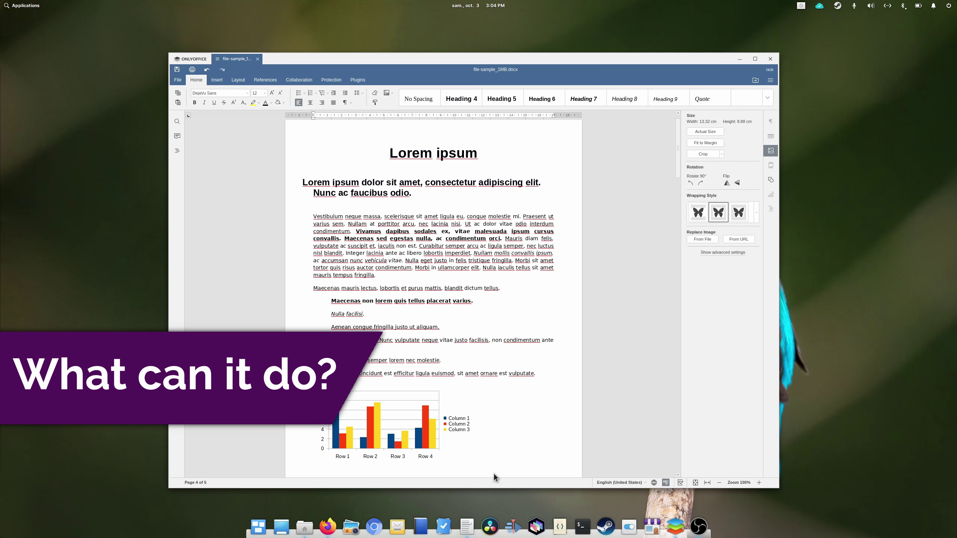
- Open file_example_XLSX_5000.xlsx from the Downloads folder in ONLYOFFICE and scroll through its table
click(362, 236)
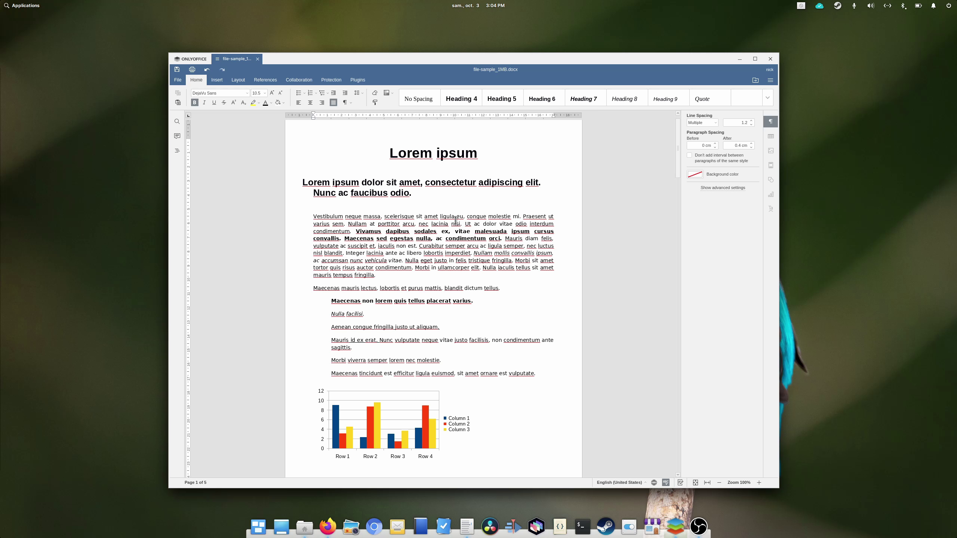
click(309, 527)
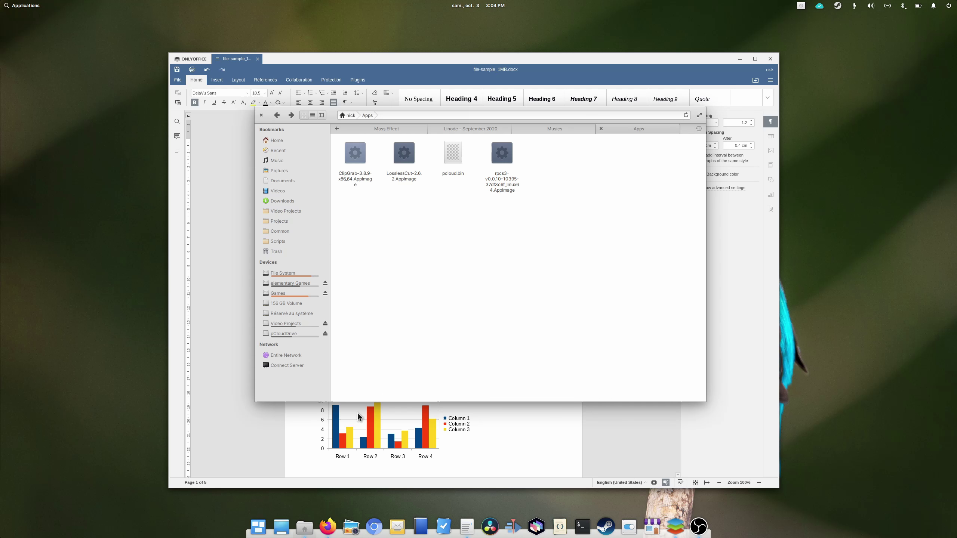
click(303, 193)
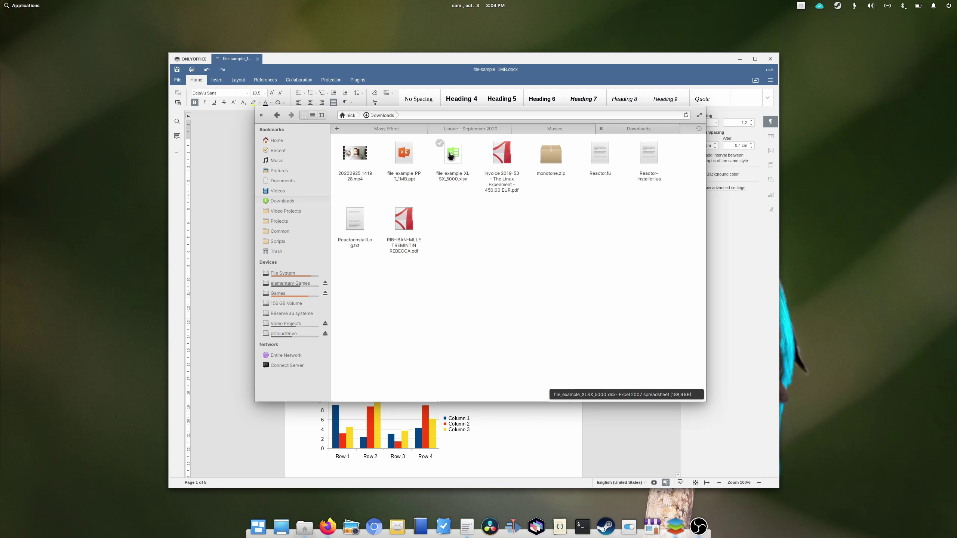
click(450, 155)
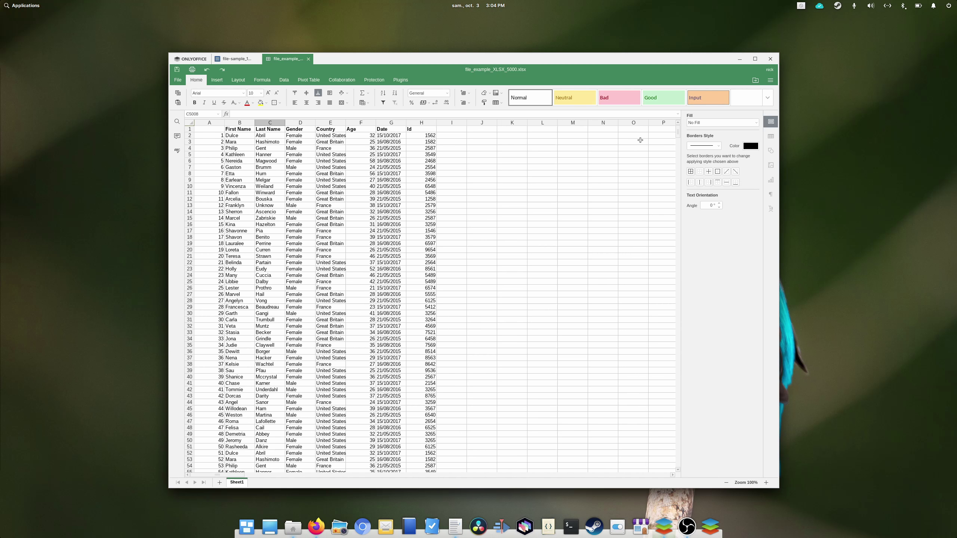
drag(677, 132, 671, 351)
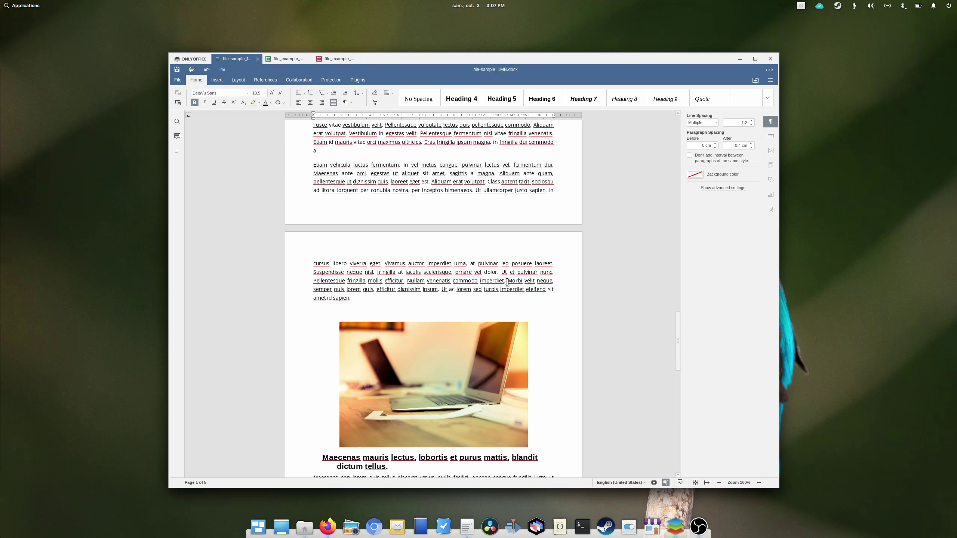
scroll(508, 281, down, 8)
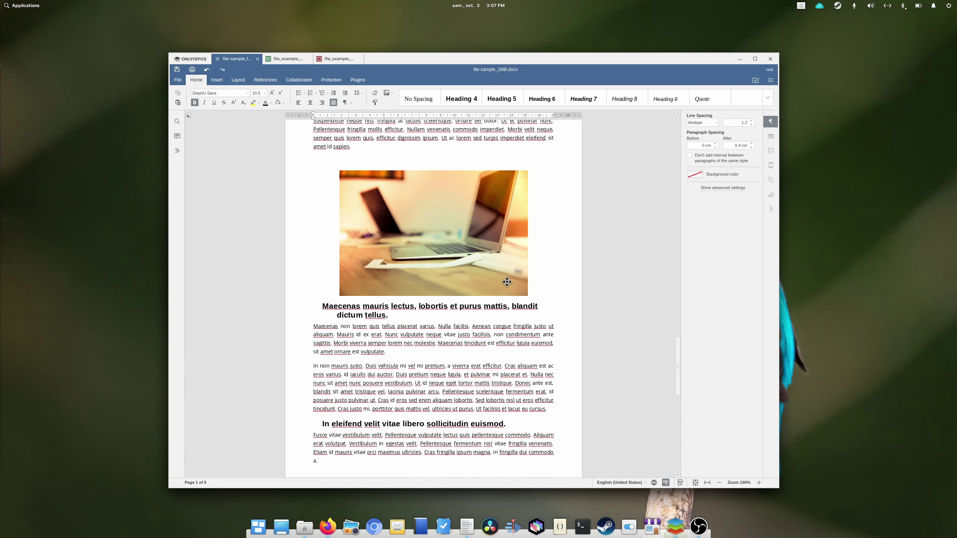
scroll(507, 282, down, 3)
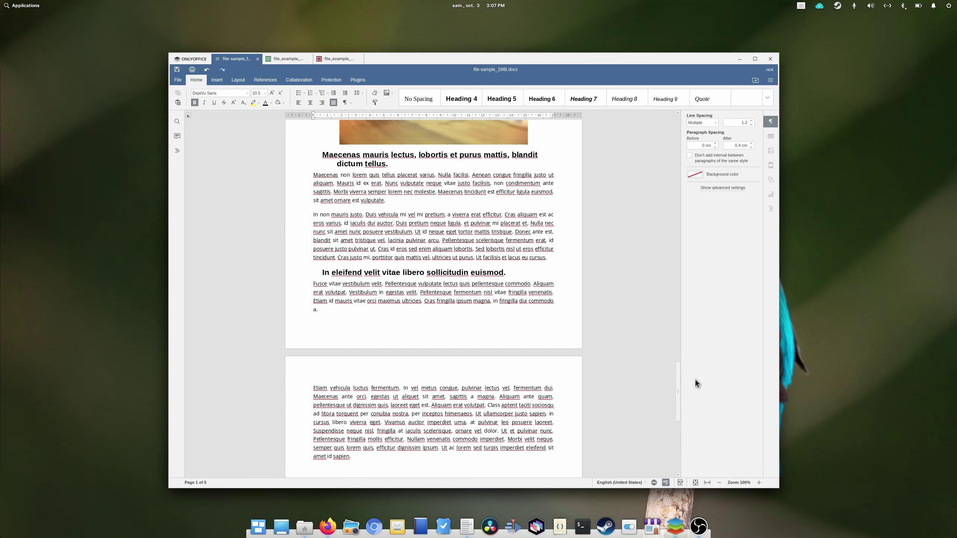
drag(677, 389, 672, 216)
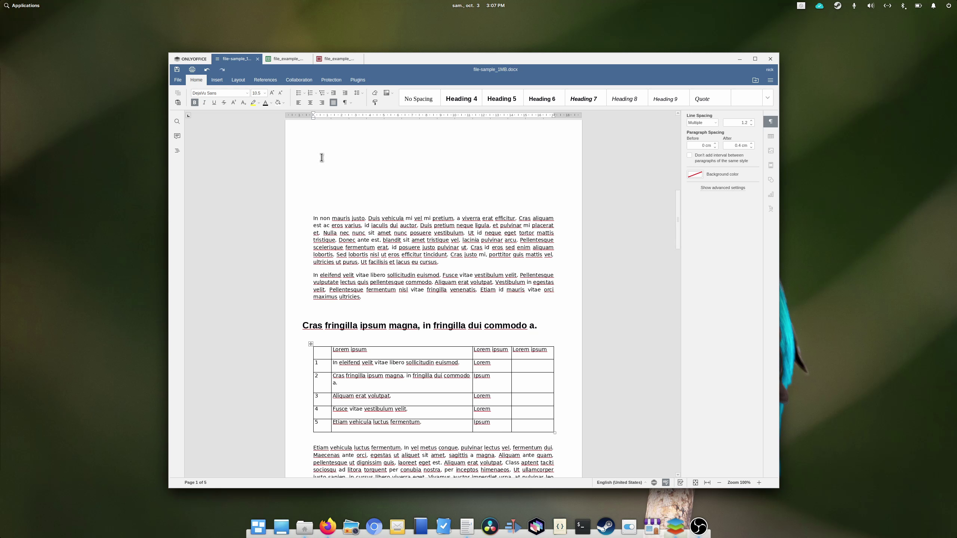
- Insert the shapes and give the orange rectangle a 6 pt white outline
click(213, 80)
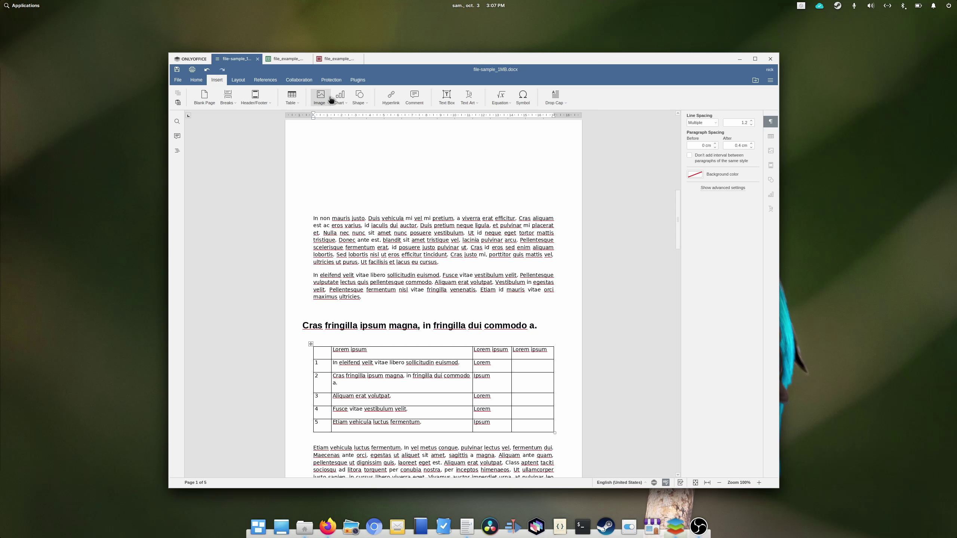
click(360, 97)
mouse_move(373, 118)
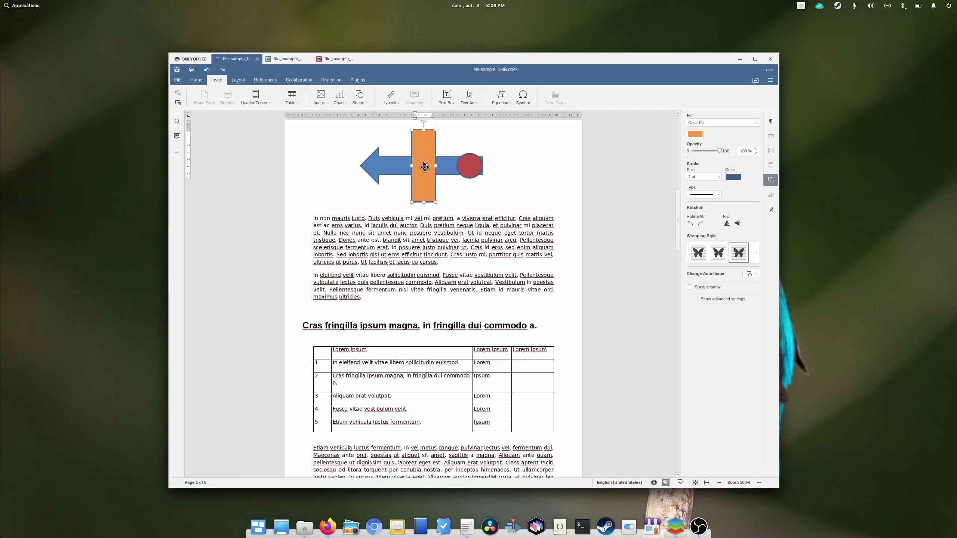
click(424, 167)
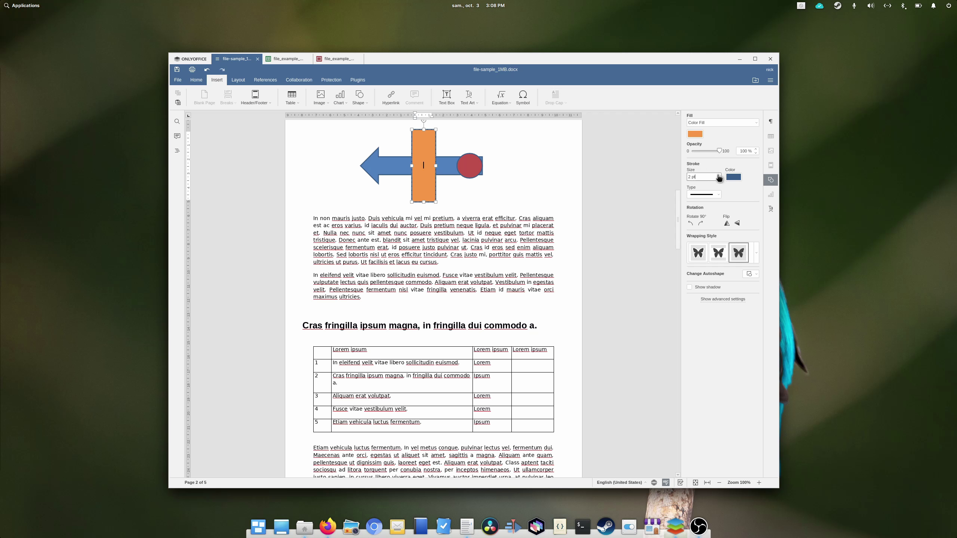
click(719, 177)
click(708, 272)
click(733, 178)
click(724, 193)
- Fill the double arrow with purple and review the red circle's outline thickness options
click(444, 167)
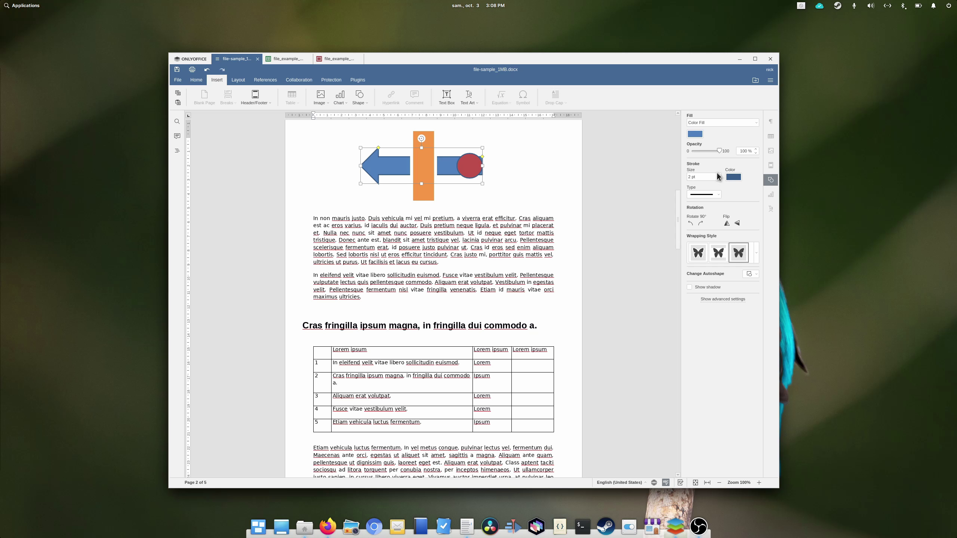
click(696, 134)
click(730, 157)
click(424, 166)
click(768, 181)
click(718, 177)
click(487, 201)
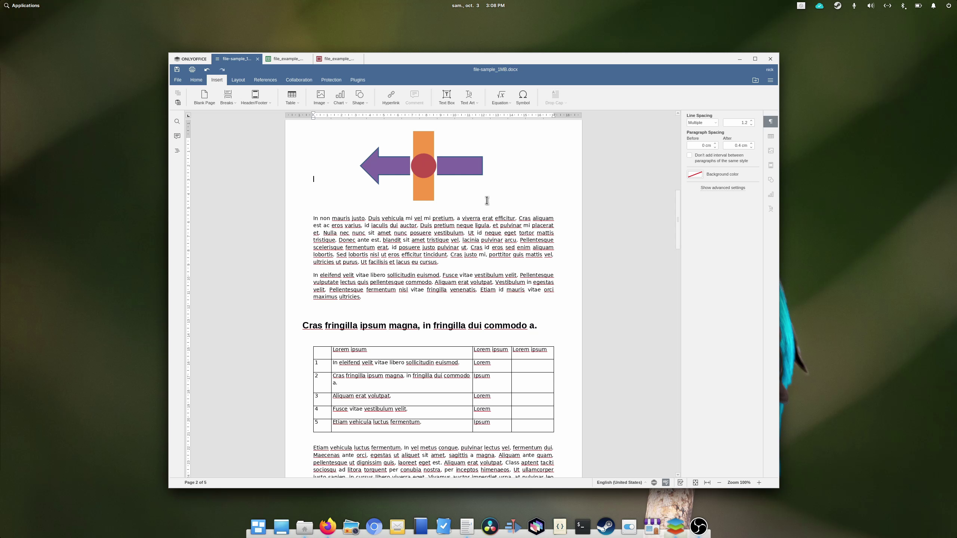
scroll(483, 185, up, 10)
- Browse the chart's Layout, Vertical Axis, Horizontal Axis, Cell Snapping and Alternative Text settings
double_click(405, 272)
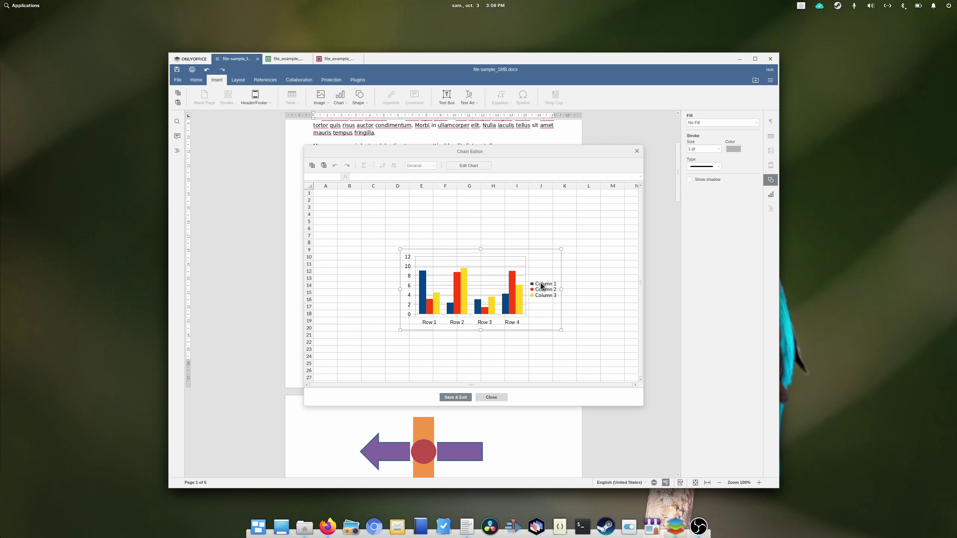
click(395, 204)
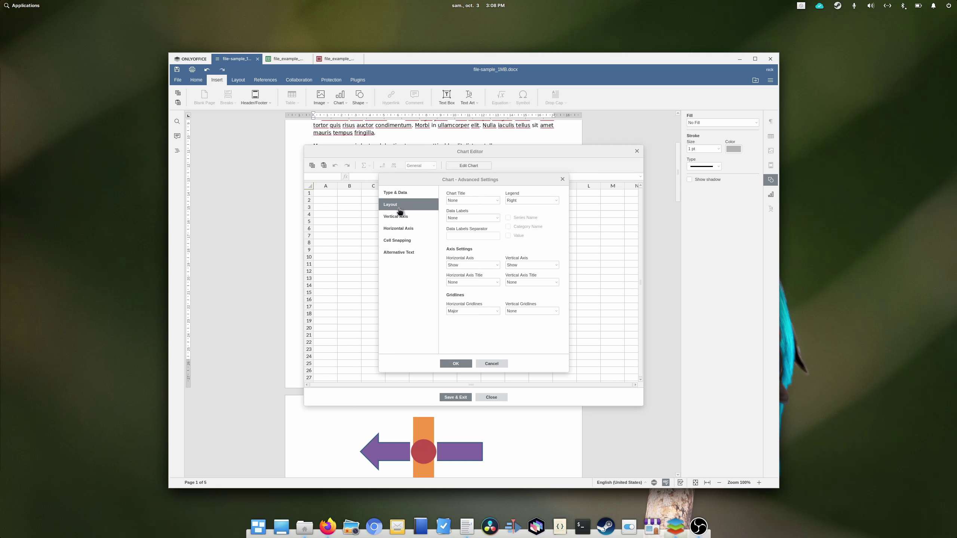
click(398, 219)
click(397, 228)
click(397, 240)
click(398, 252)
click(497, 363)
- Change the chart type to 3-D Column under Type & Data
double_click(461, 282)
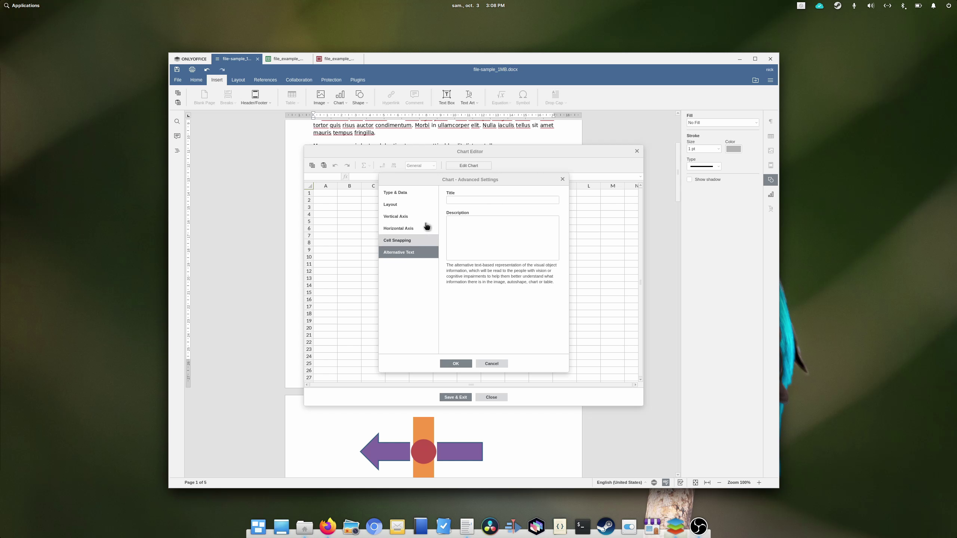
click(396, 193)
click(471, 208)
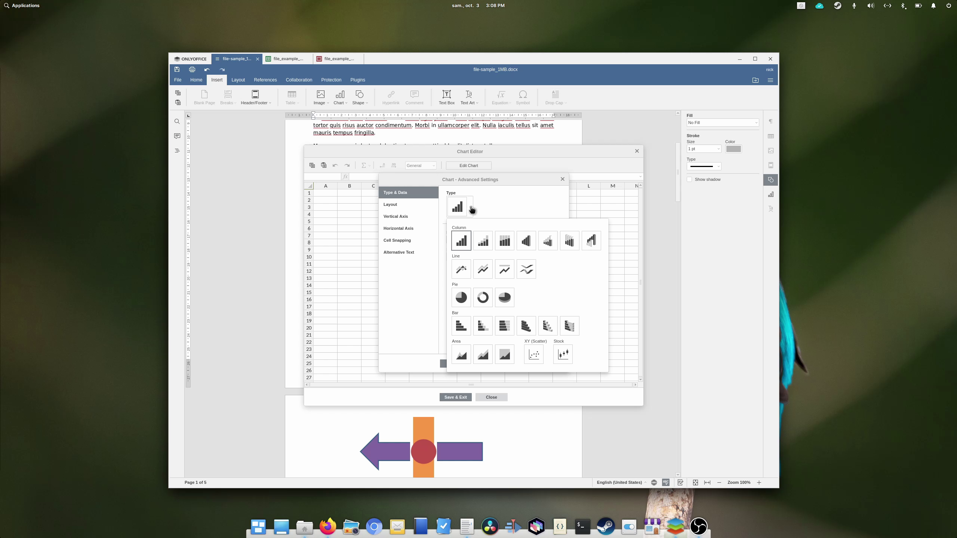
click(526, 241)
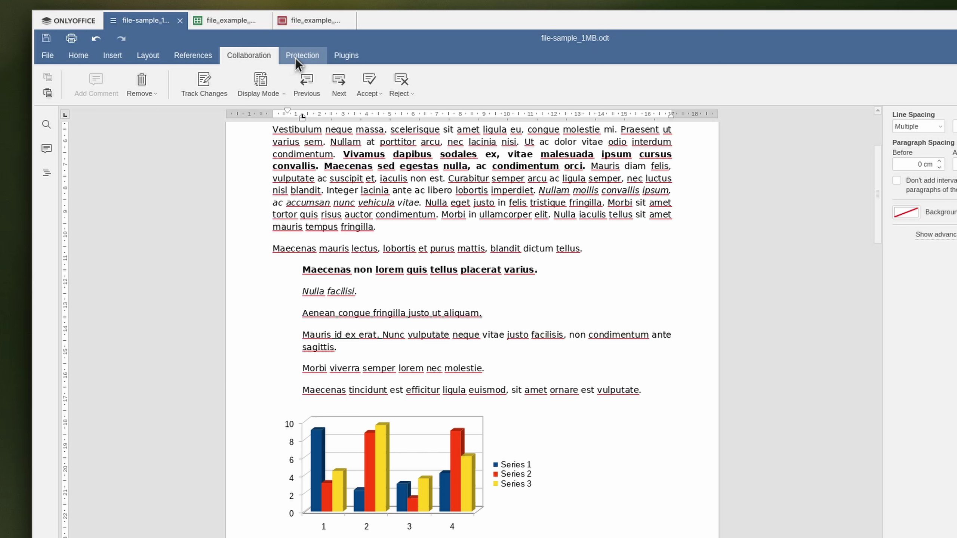
- Browse the ribbon tabs of the document and spreadsheet, switching among all three open files
click(294, 58)
click(345, 59)
click(218, 21)
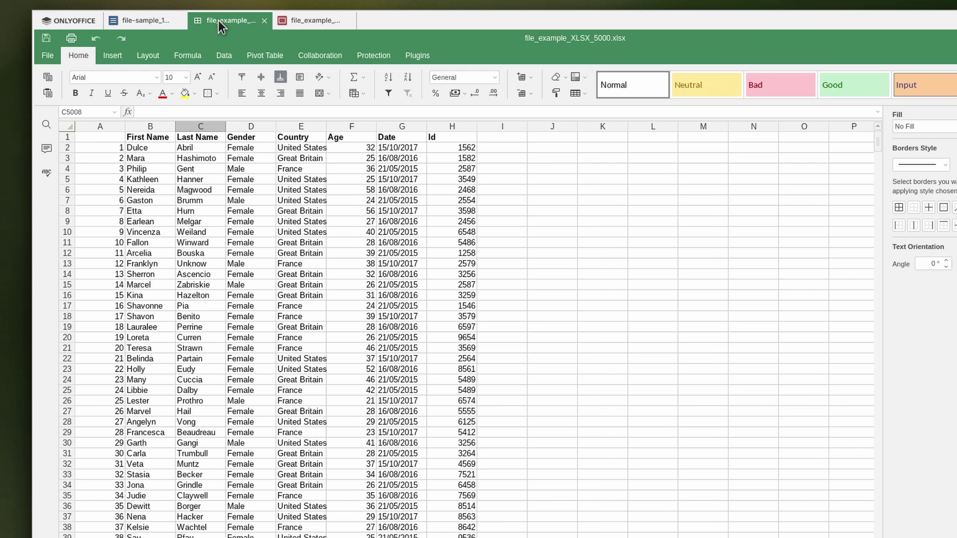
click(120, 54)
click(148, 55)
click(188, 55)
click(228, 55)
click(251, 56)
click(305, 57)
click(356, 56)
click(297, 23)
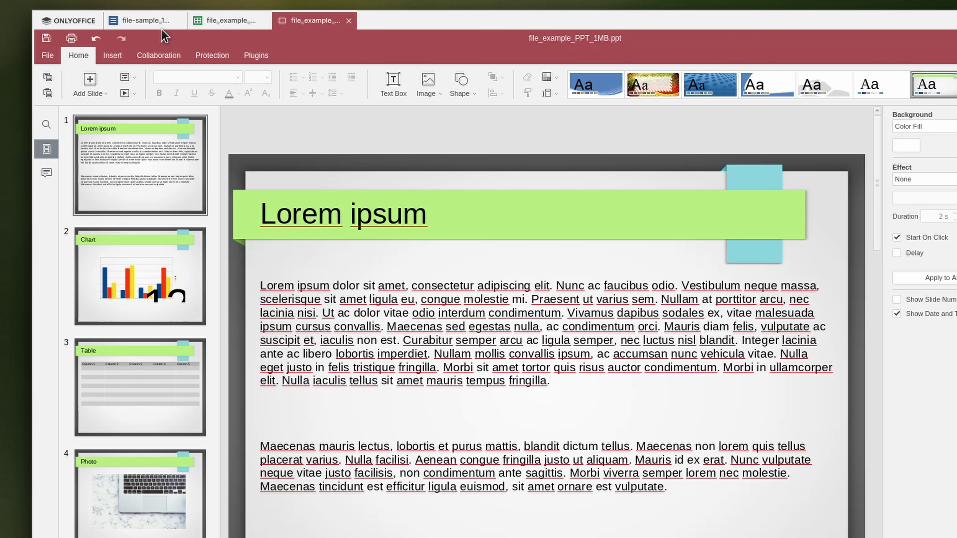
click(160, 23)
click(230, 21)
click(315, 20)
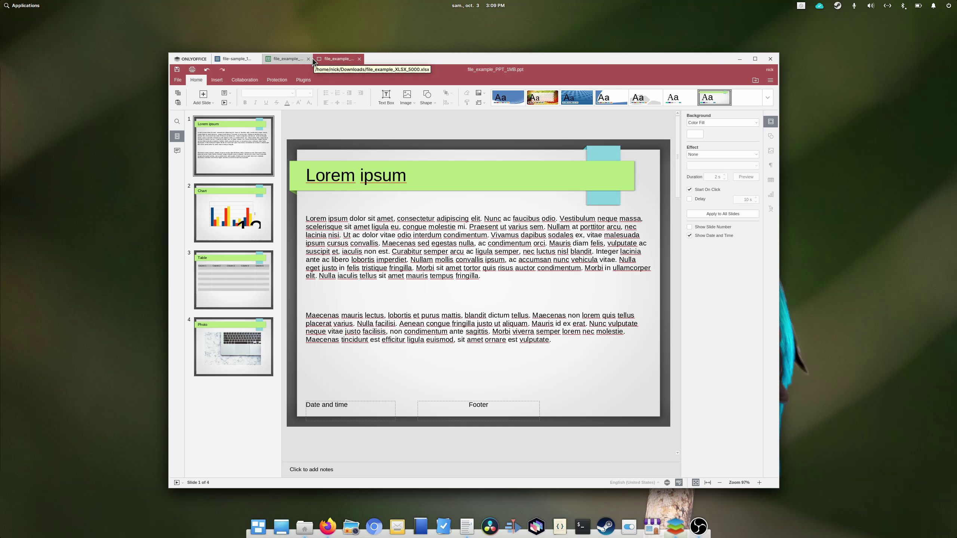
- Detach the presentation, spreadsheet and document into separate windows, view cloud options, then quit
drag(338, 59, 471, 96)
drag(287, 57, 223, 130)
drag(251, 73, 391, 55)
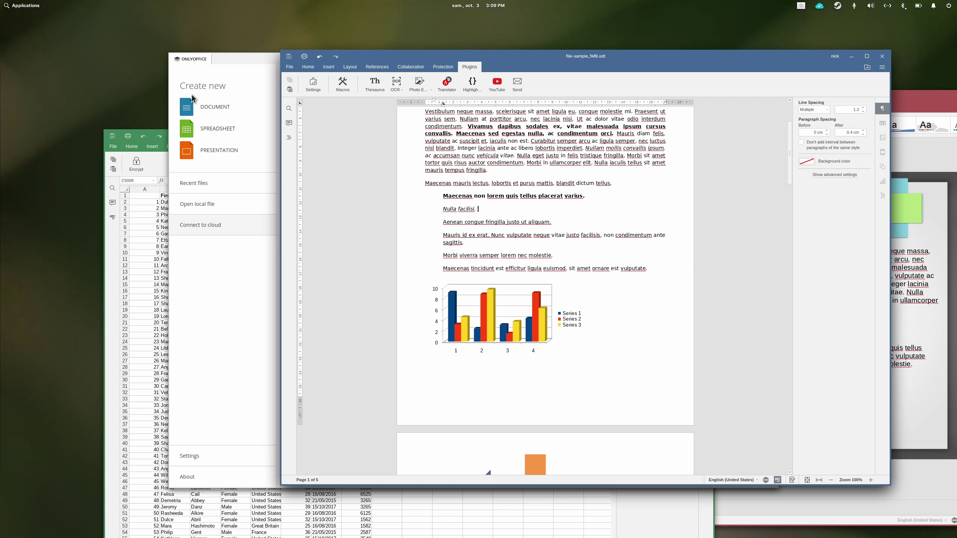
click(248, 68)
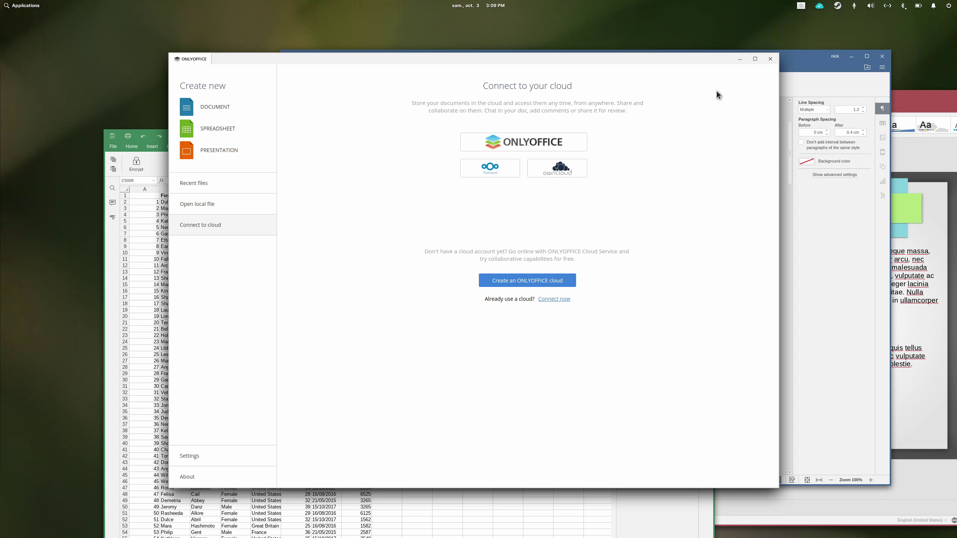
click(770, 59)
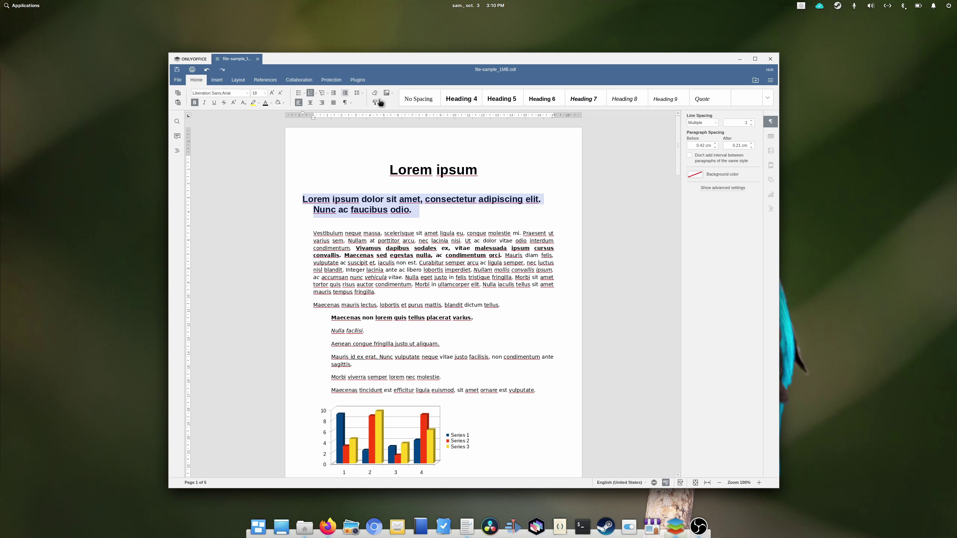
- Restyle the heading paragraph as Heading 4 from the style gallery
click(765, 98)
click(492, 99)
click(451, 97)
click(767, 98)
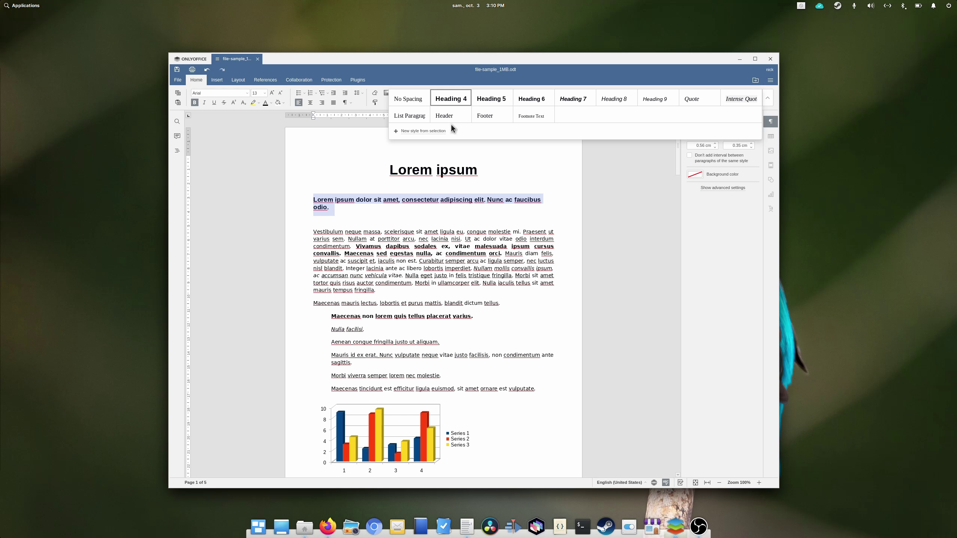
- Select the first body paragraph and open its advanced paragraph settings and alignment choices
triple_click(418, 170)
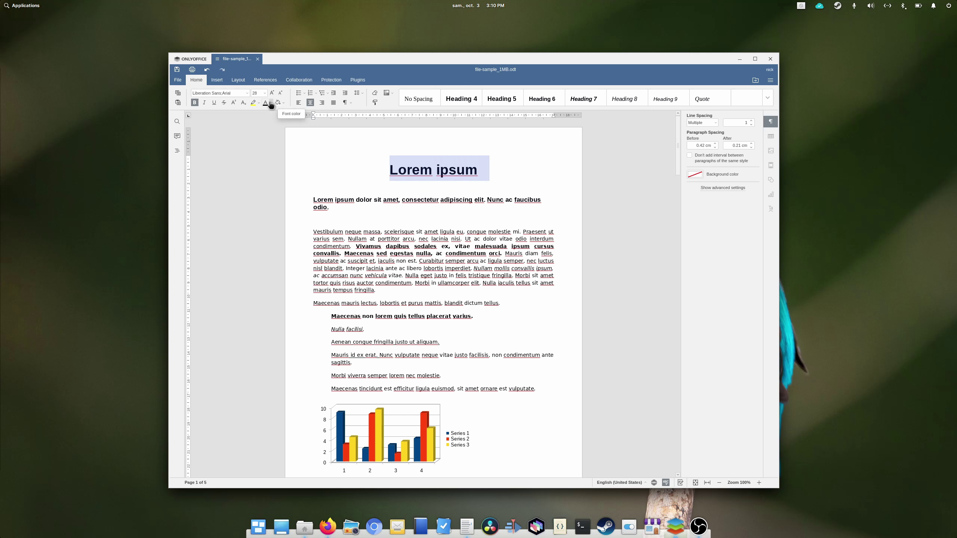
triple_click(442, 245)
right_click(442, 243)
click(489, 315)
click(497, 230)
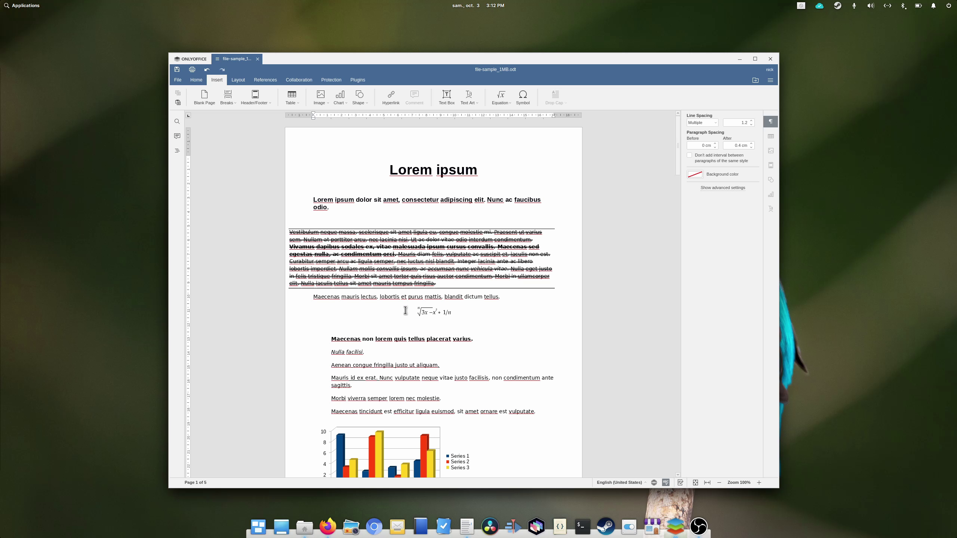
- Give the Maecenas and Vestibulum paragraphs an In Text drop cap
double_click(334, 339)
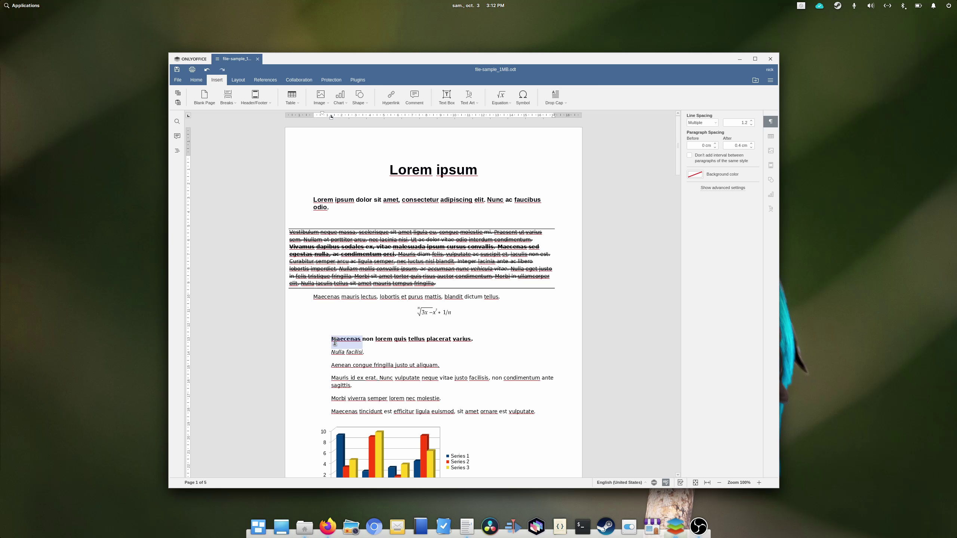
click(563, 106)
click(572, 124)
click(562, 102)
click(572, 125)
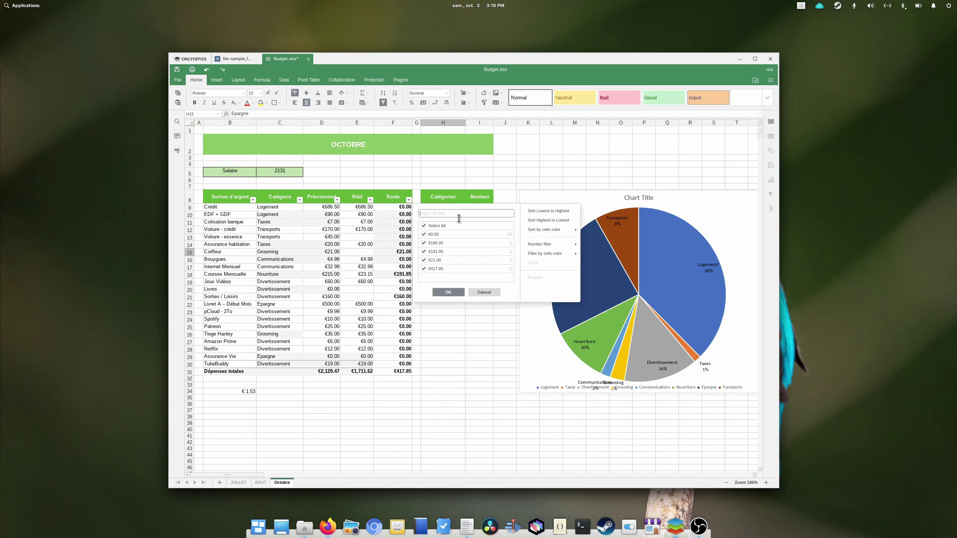
- Apply a new style to the budget pie chart and delete its title
click(485, 294)
double_click(745, 247)
key(Escape)
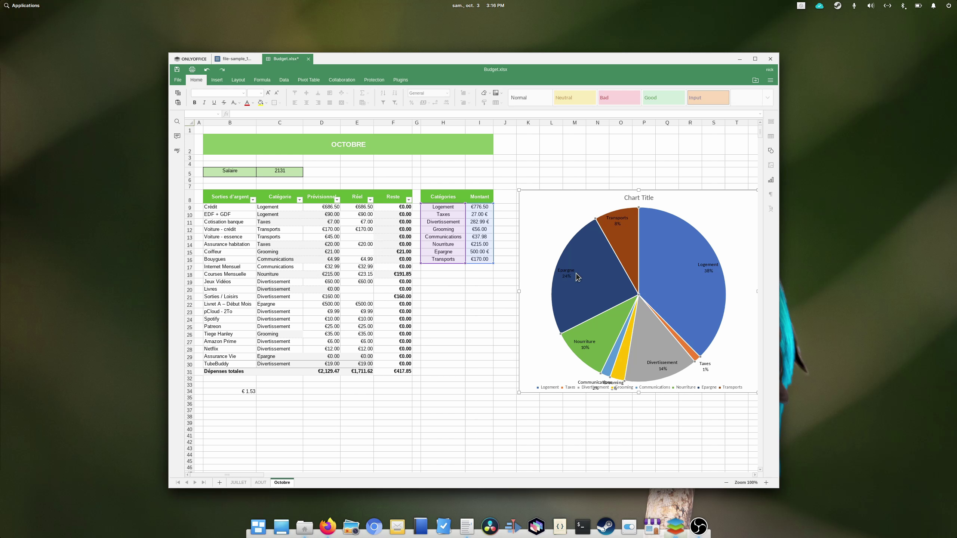
drag(773, 262, 852, 205)
click(838, 186)
click(799, 207)
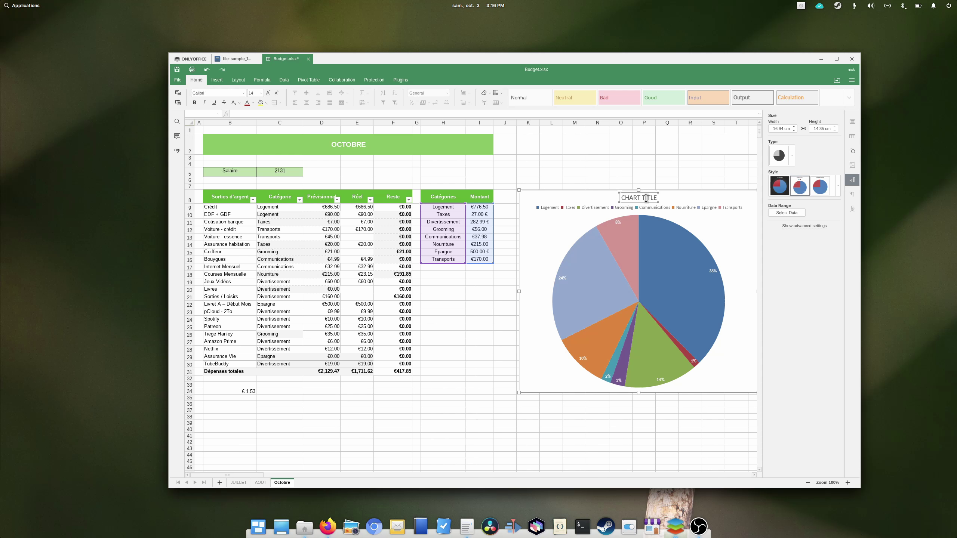
key(Delete)
- Change the pie to a doughnut labelled with category names, then open the Macros editor
double_click(584, 272)
key(Escape)
click(793, 156)
click(736, 247)
click(787, 213)
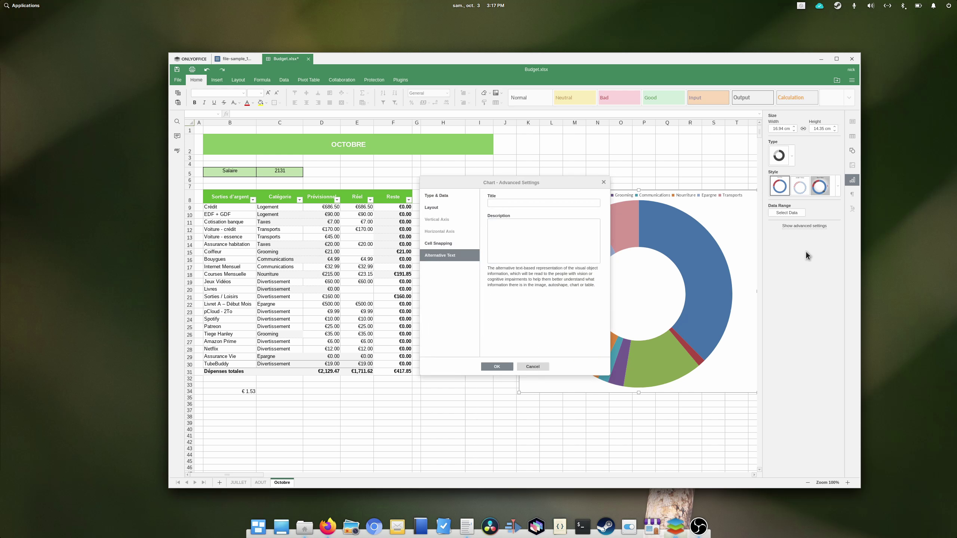
click(497, 366)
double_click(543, 277)
click(496, 366)
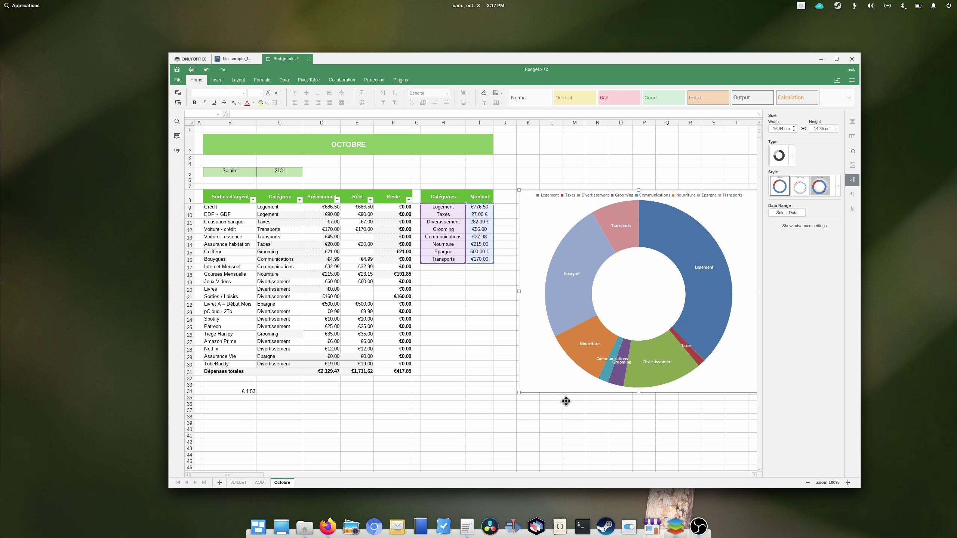
click(400, 80)
click(231, 96)
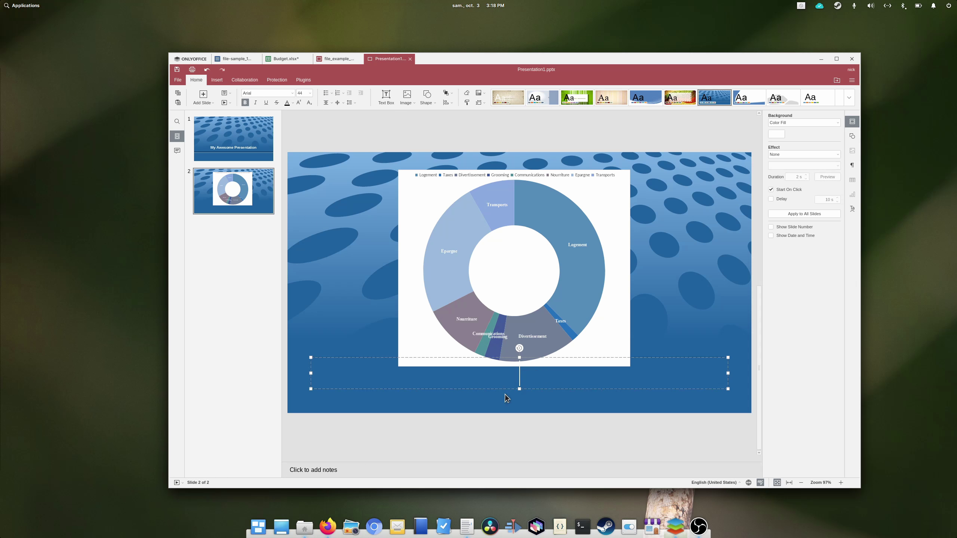
- Switch the slide 2 chart to a pie, then paste the budget table onto a new third slide
double_click(544, 202)
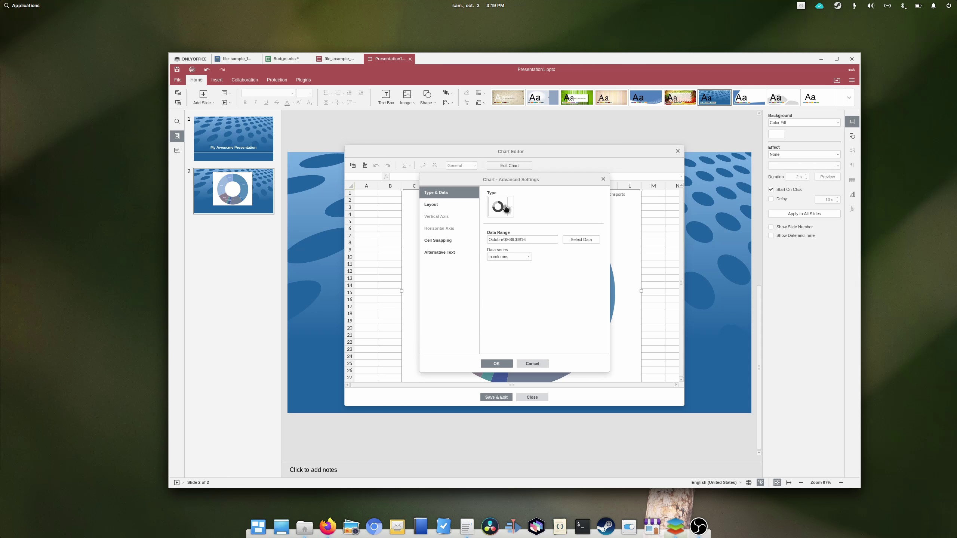
click(501, 364)
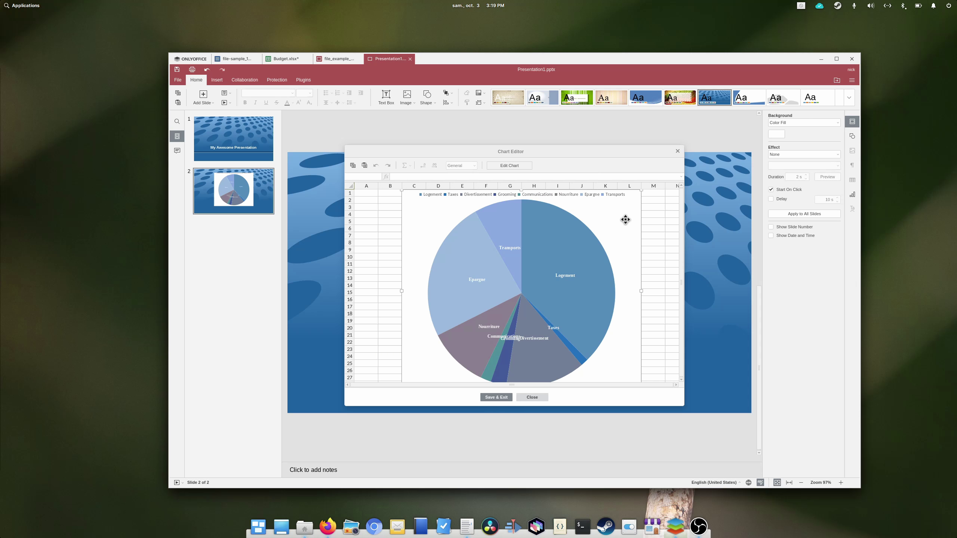
double_click(625, 220)
key(Escape)
key(Escape)
key(ctrl+m)
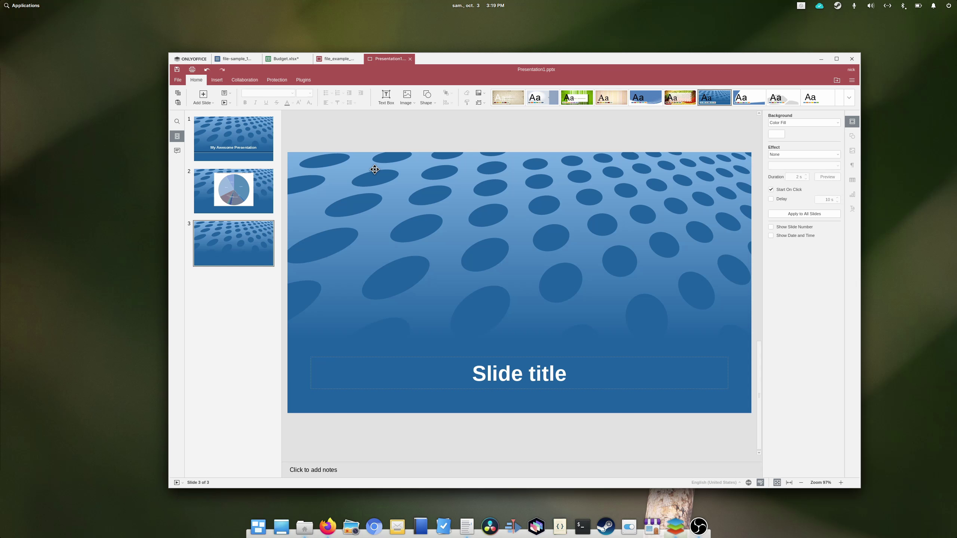
key(ctrl+v)
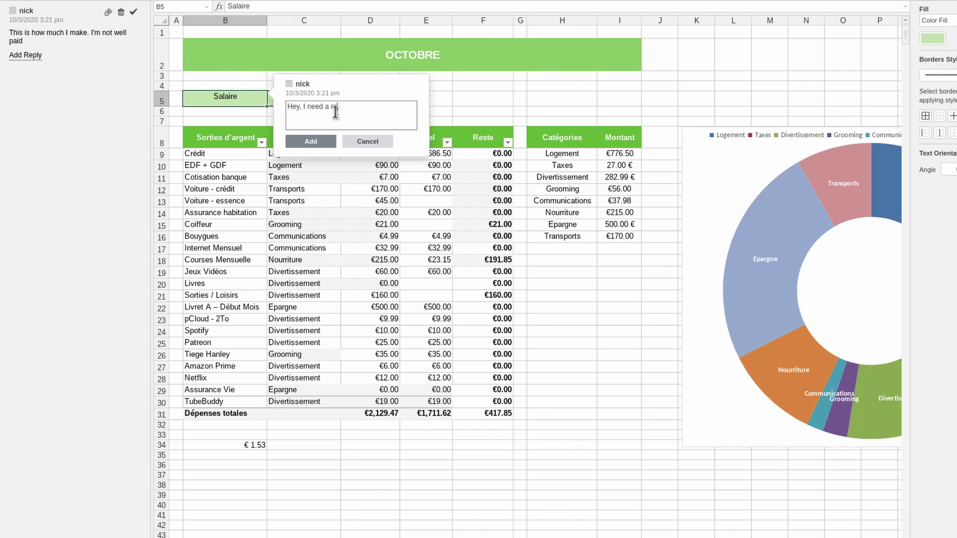
- Post the comment 'Hey, I need a raise' on B5, then reply 'No you don't. Go back to work.'
text(aise)
click(310, 141)
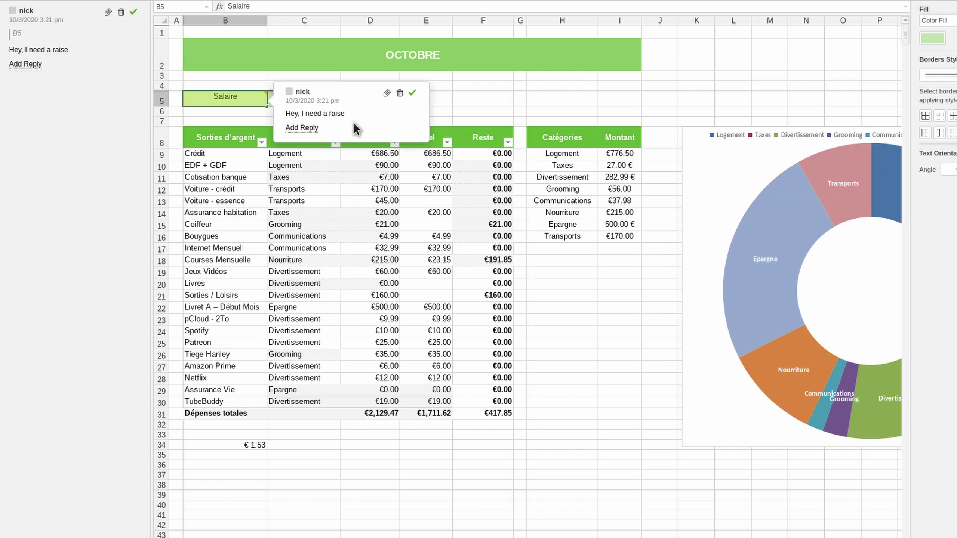
click(311, 128)
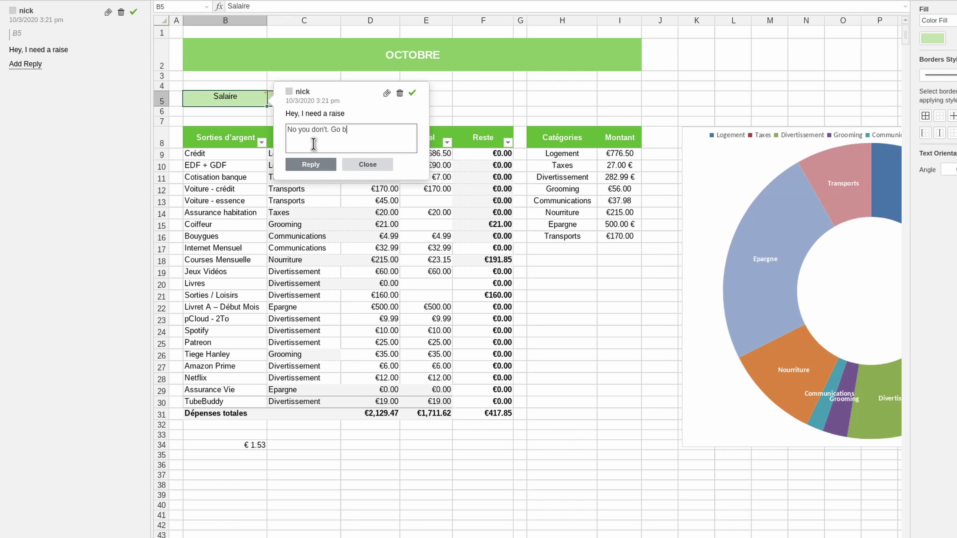
text(No you don't. Go back to work.)
click(310, 165)
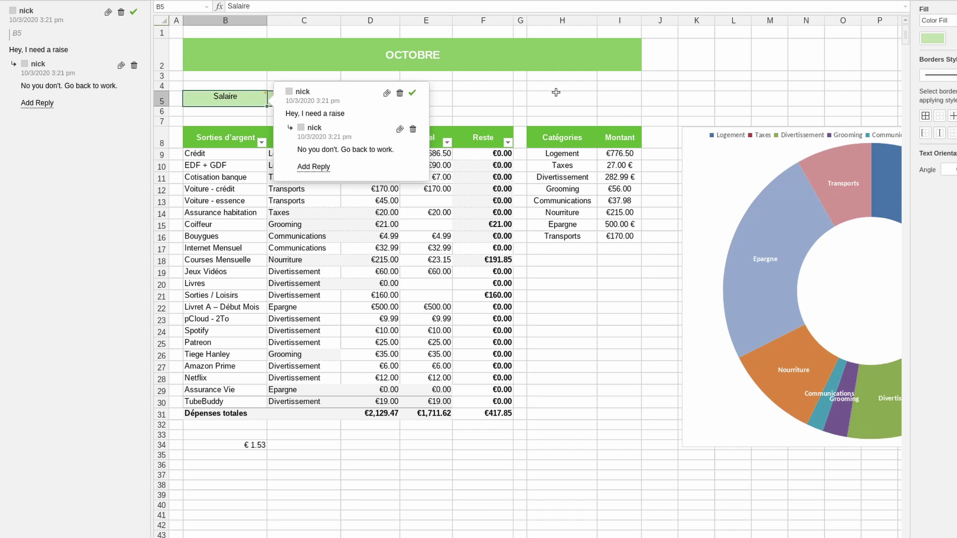
- Close the comment thread and launch the YouTube plugin from Plugins
click(556, 92)
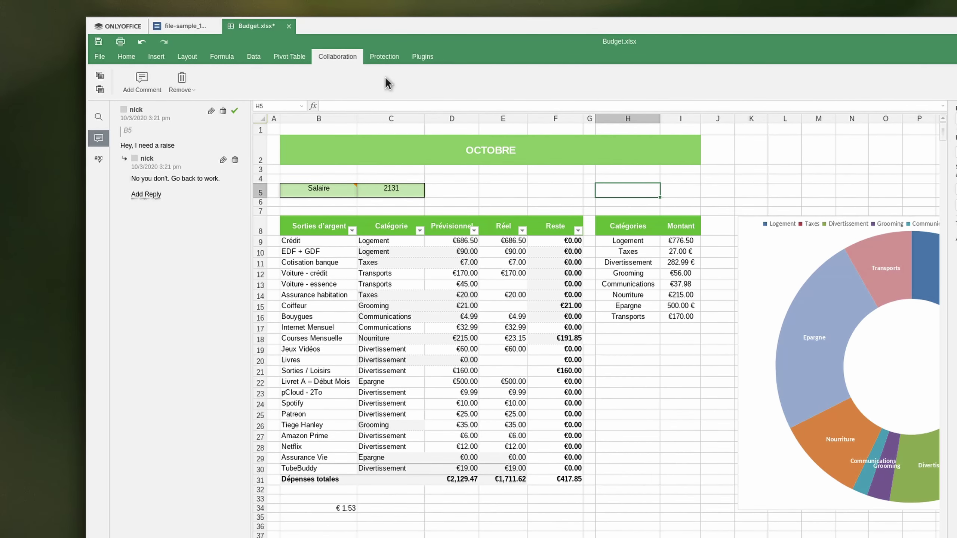
click(422, 56)
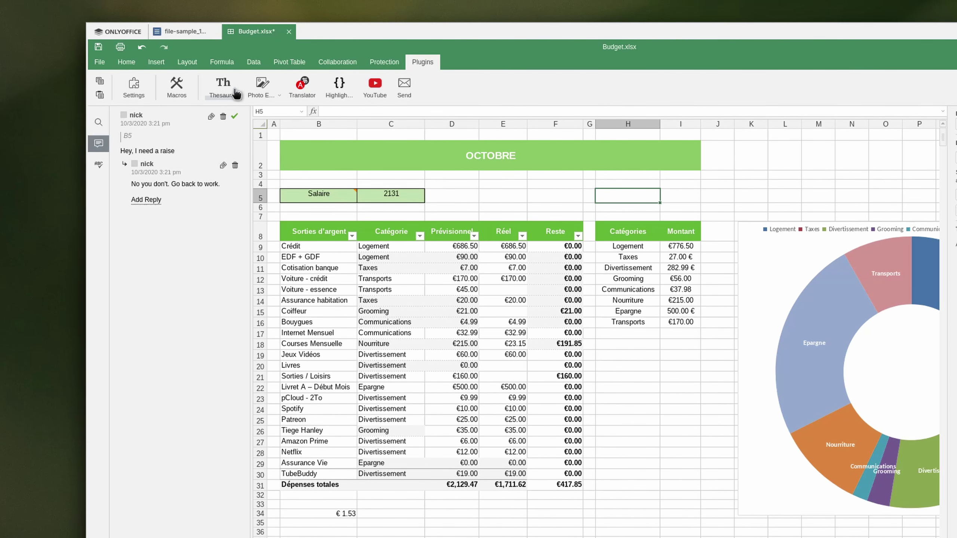
click(375, 87)
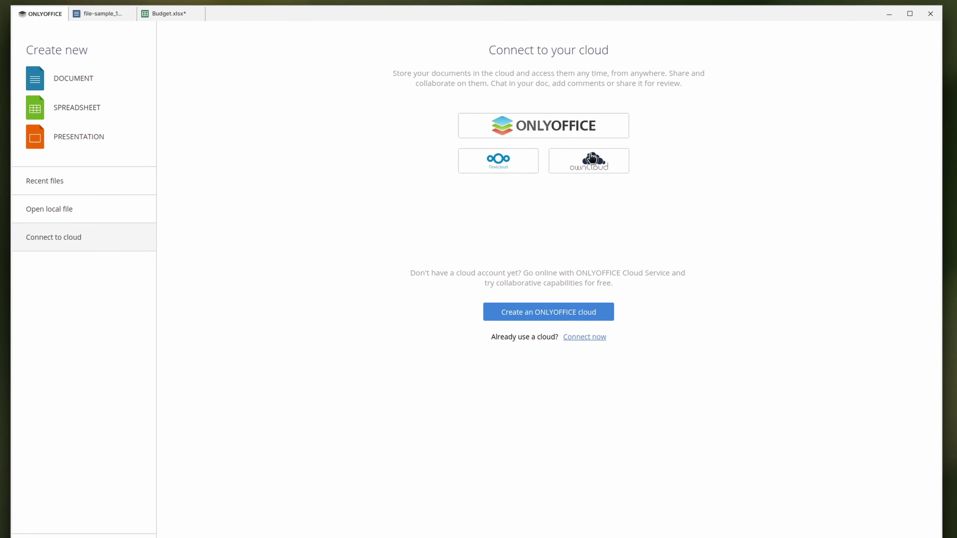
- Try the Nextcloud and ownCloud connection prompts and the provider list, then close the dialog
click(489, 174)
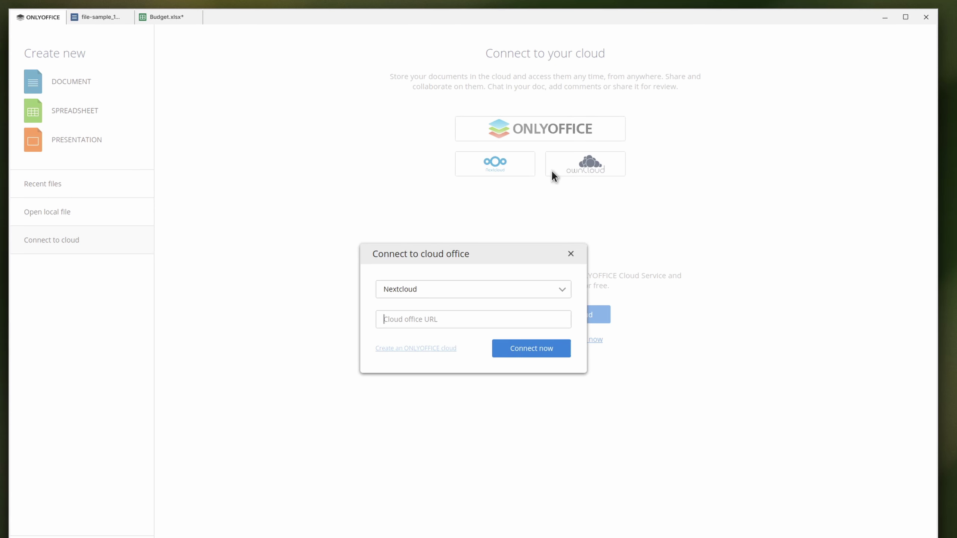
click(571, 254)
click(584, 166)
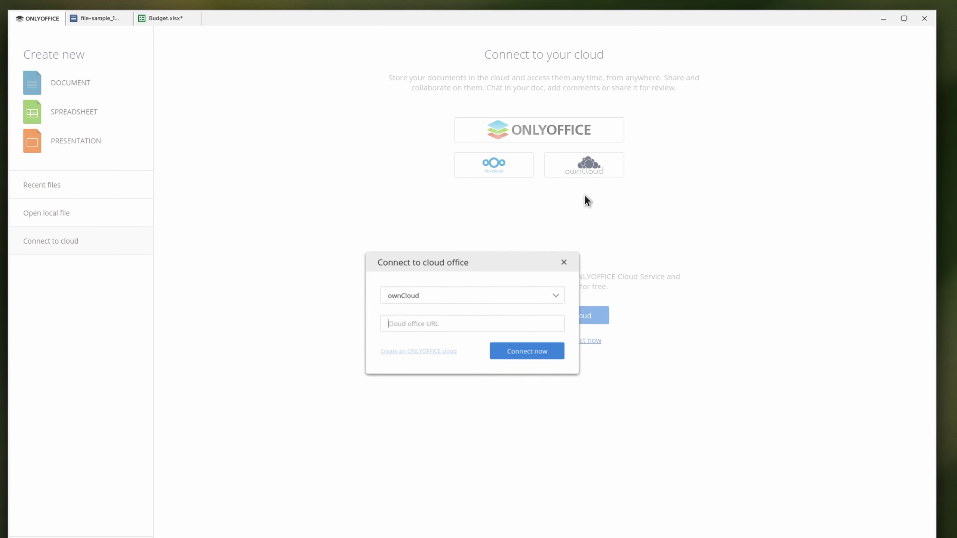
click(489, 289)
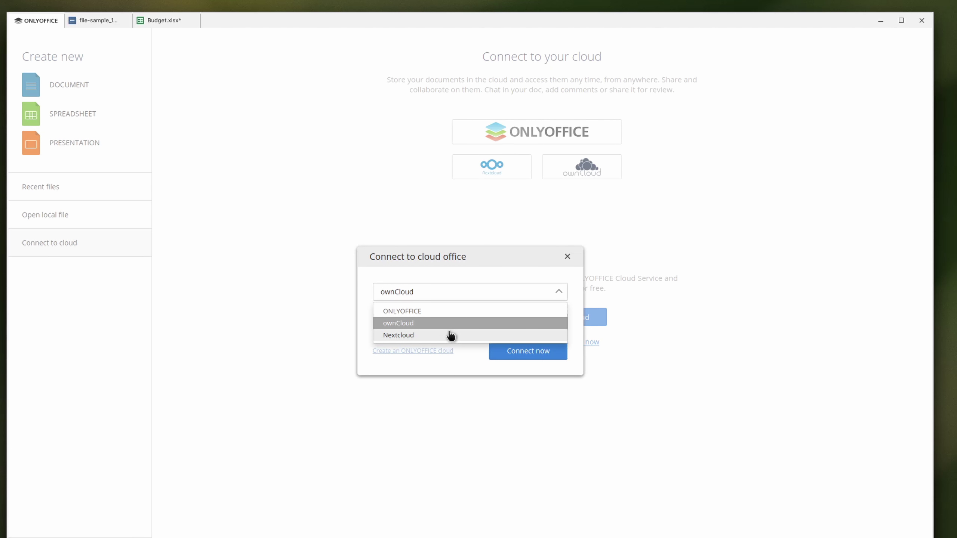
click(568, 257)
click(568, 257)
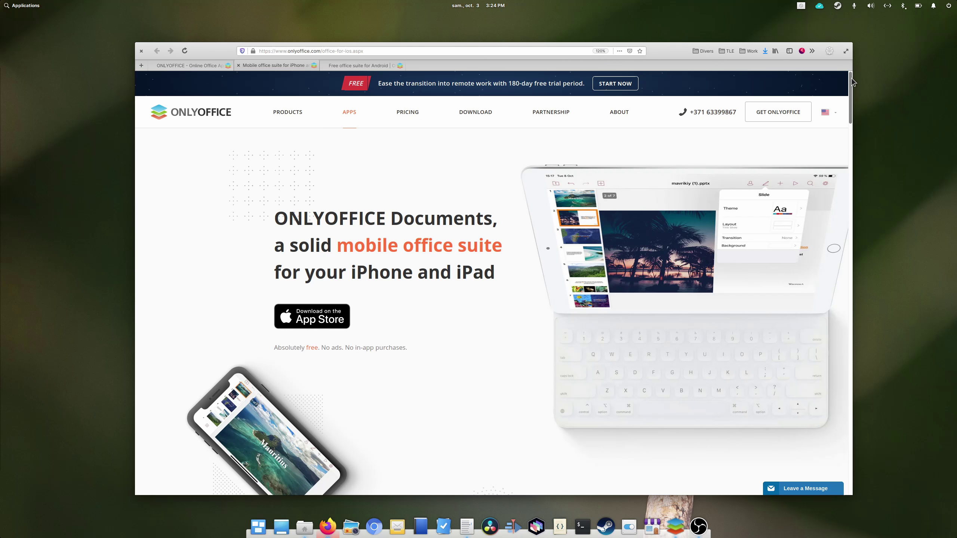
- Scroll through the iPhone apps page and then close it
scroll(851, 81, down, 6)
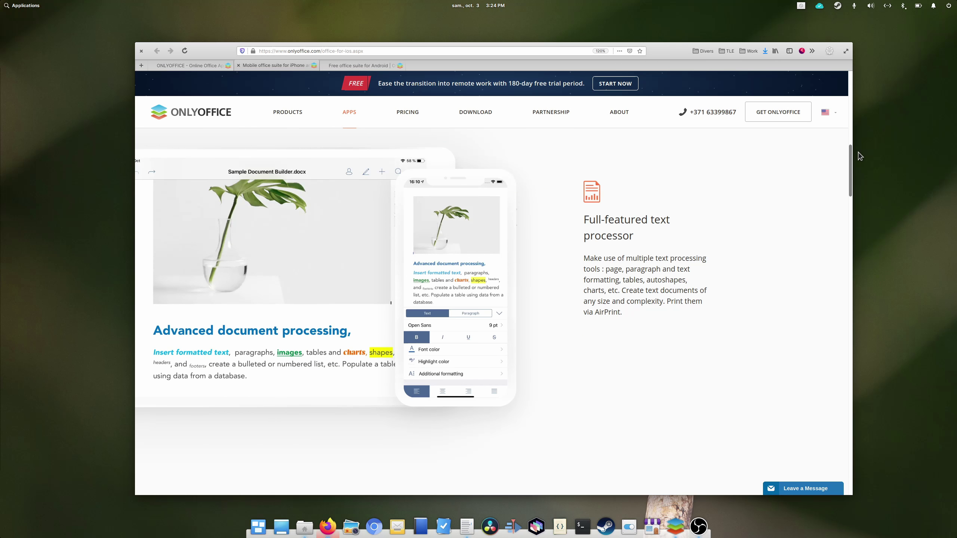
drag(861, 156, 862, 292)
key(ctrl+w)
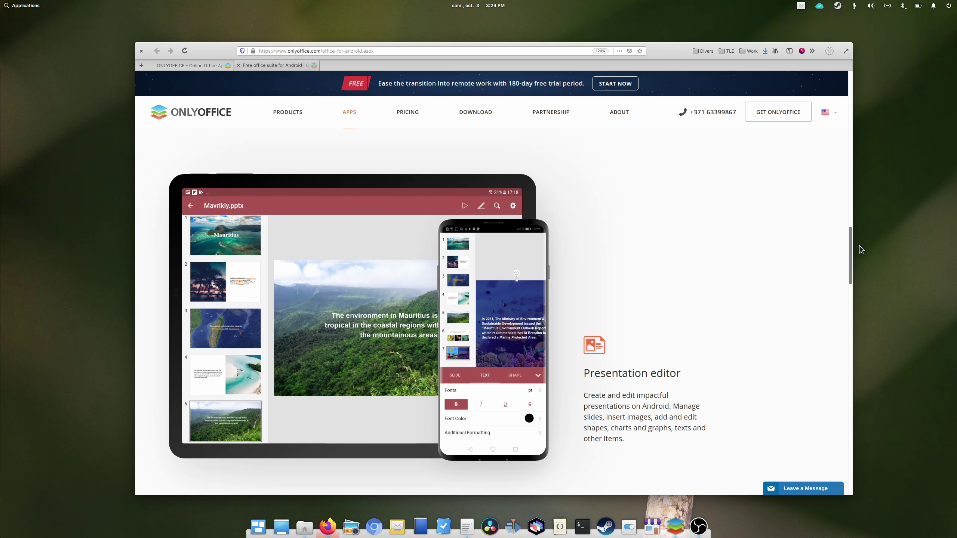
- Advance the ONLYOFFICE for Nextcloud showcase through the files list to the document editor screenshot
drag(860, 250, 870, 311)
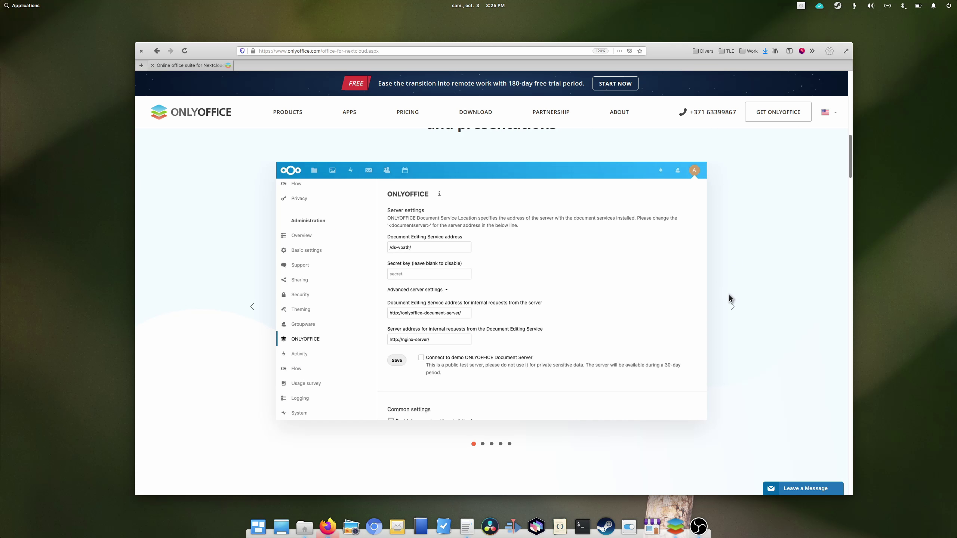
click(729, 302)
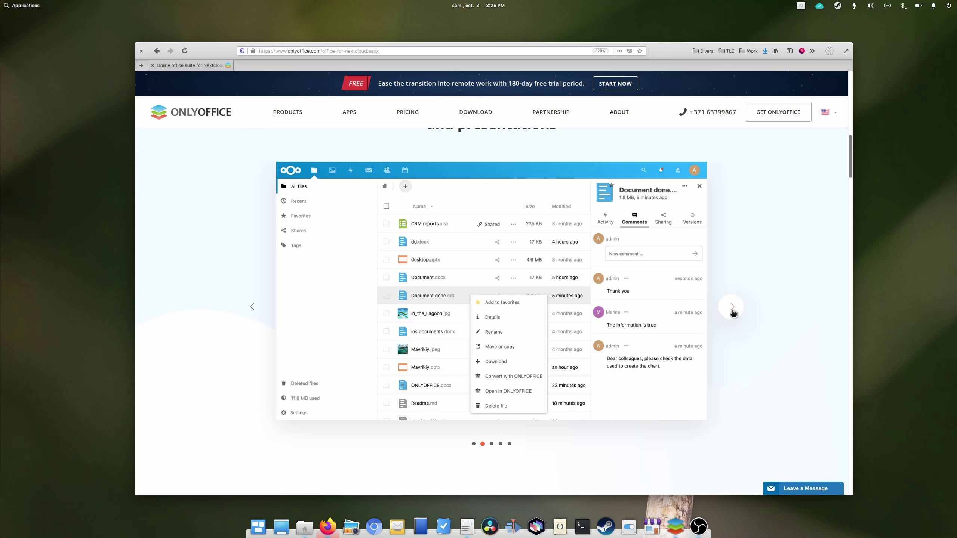
click(732, 307)
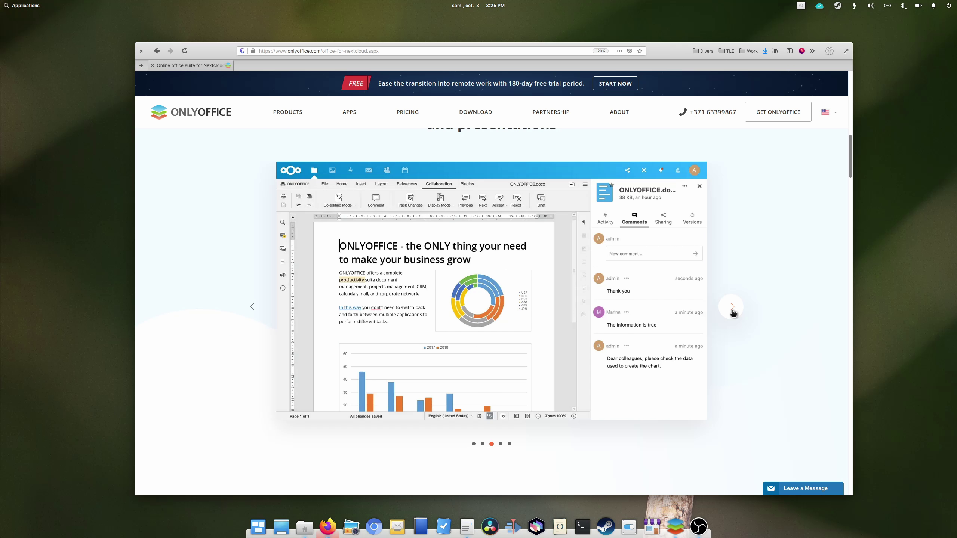
- Show the spreadsheet screenshot, then browse file-sample_1MB.odt's Home, Insert and Layout tabs
click(733, 314)
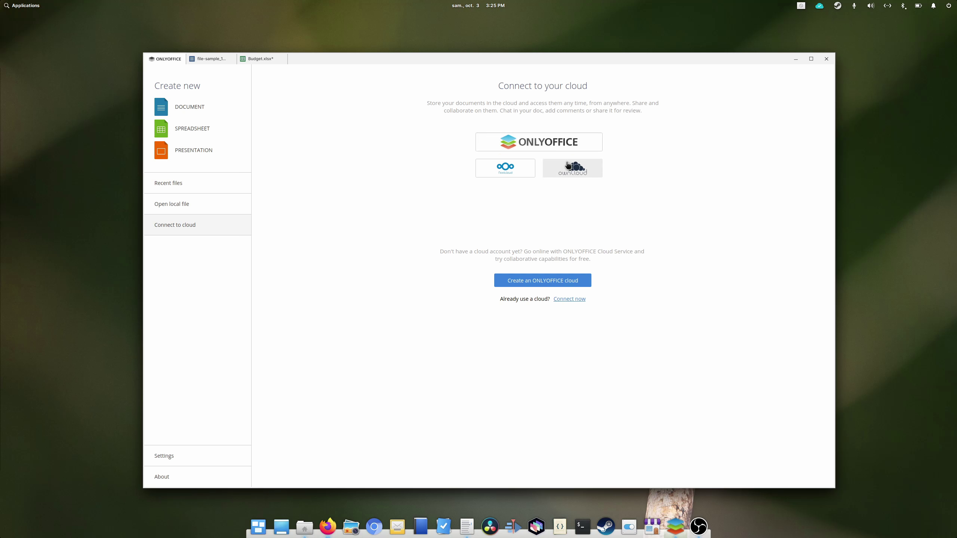
click(212, 59)
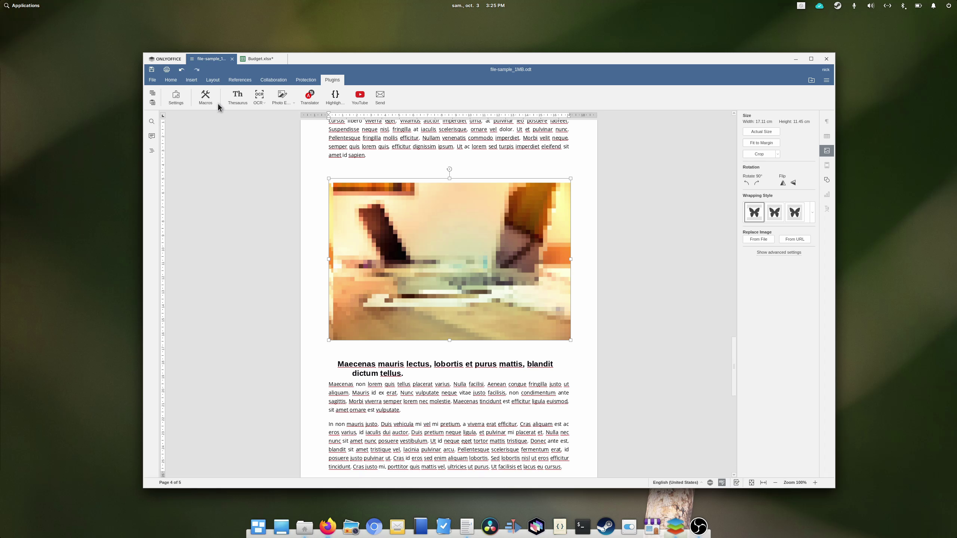
click(177, 81)
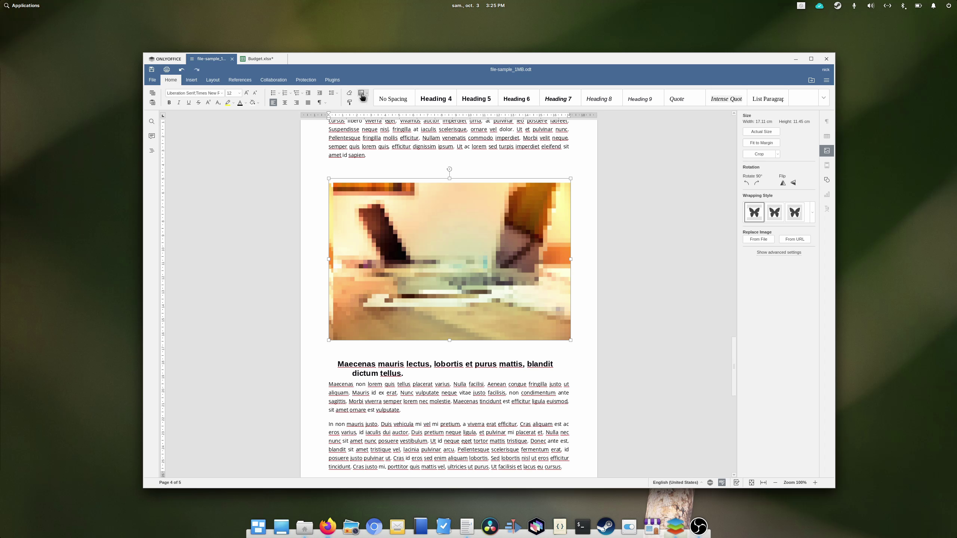
click(192, 81)
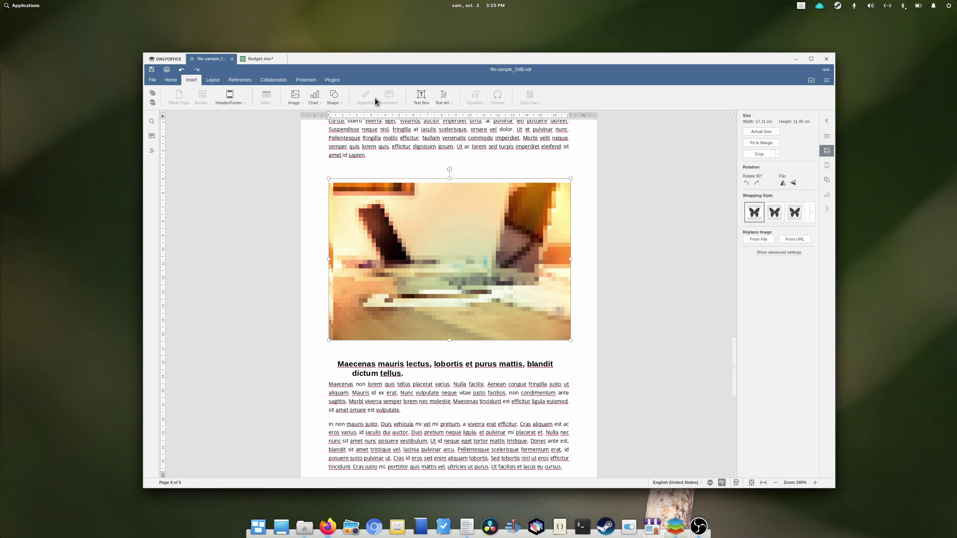
click(213, 80)
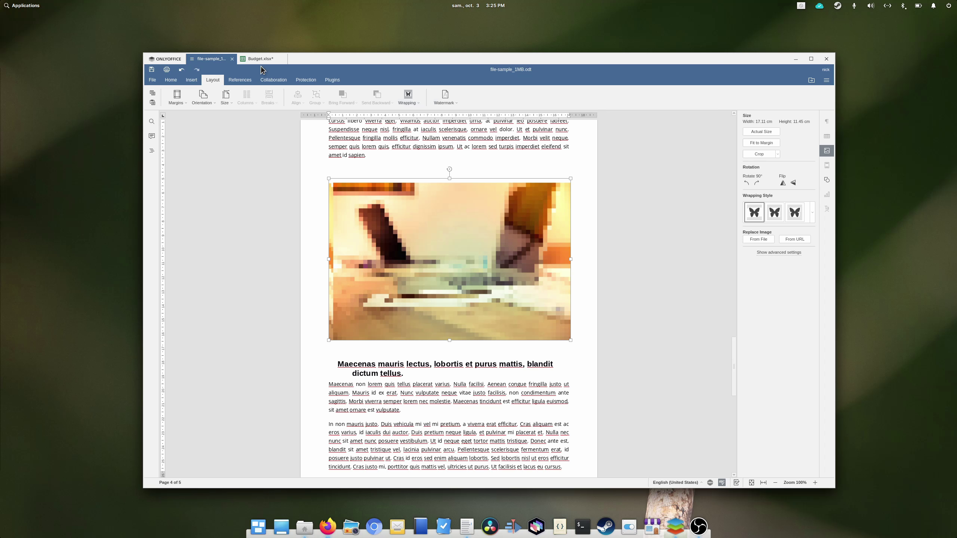
- Open Budget.xlsx and browse its Layout, Data, Pivot Table, Collaboration, Protection and Insert tabs
click(260, 59)
click(209, 81)
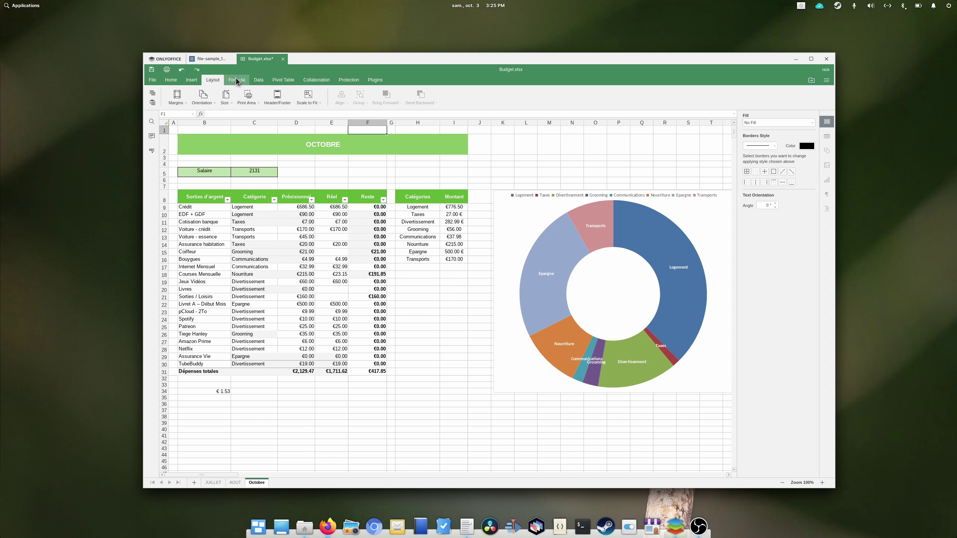
click(259, 81)
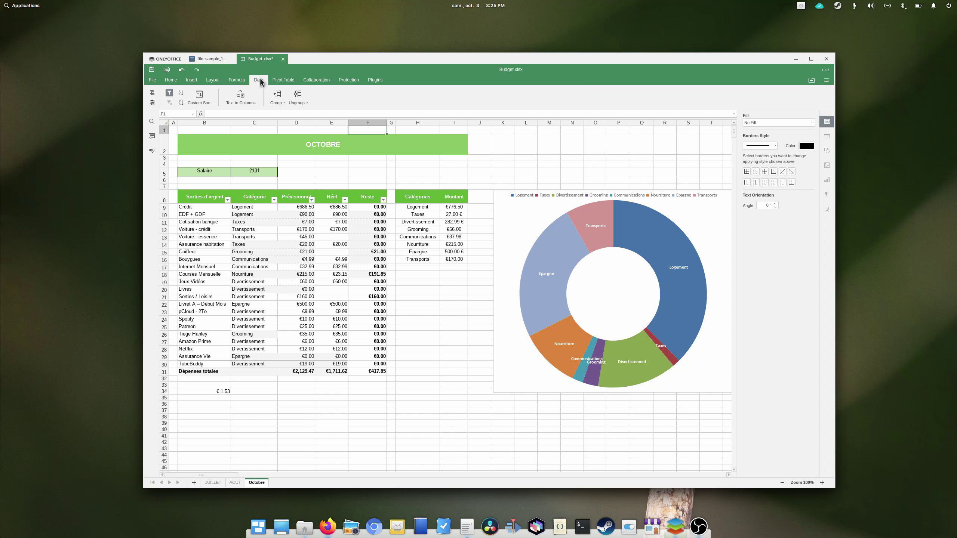
click(284, 81)
click(315, 81)
click(347, 81)
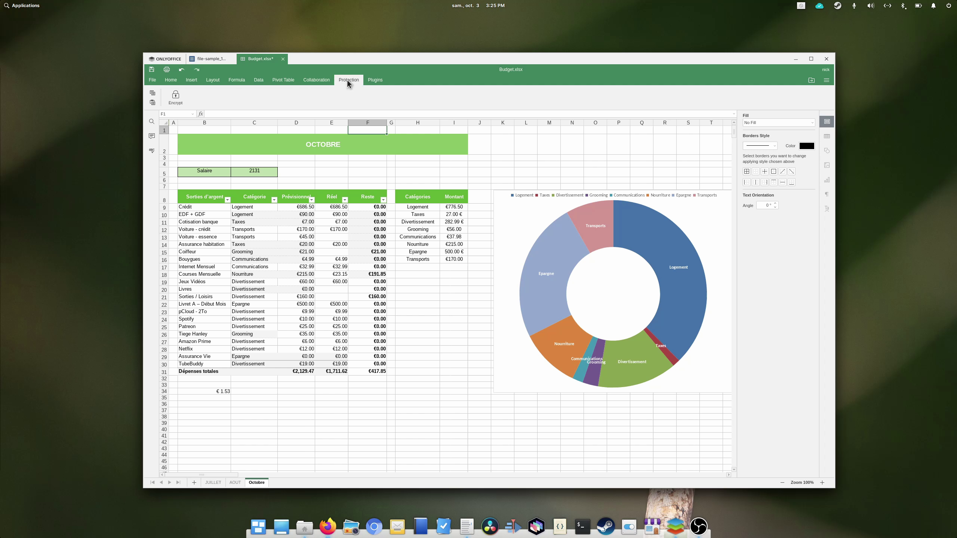
click(191, 80)
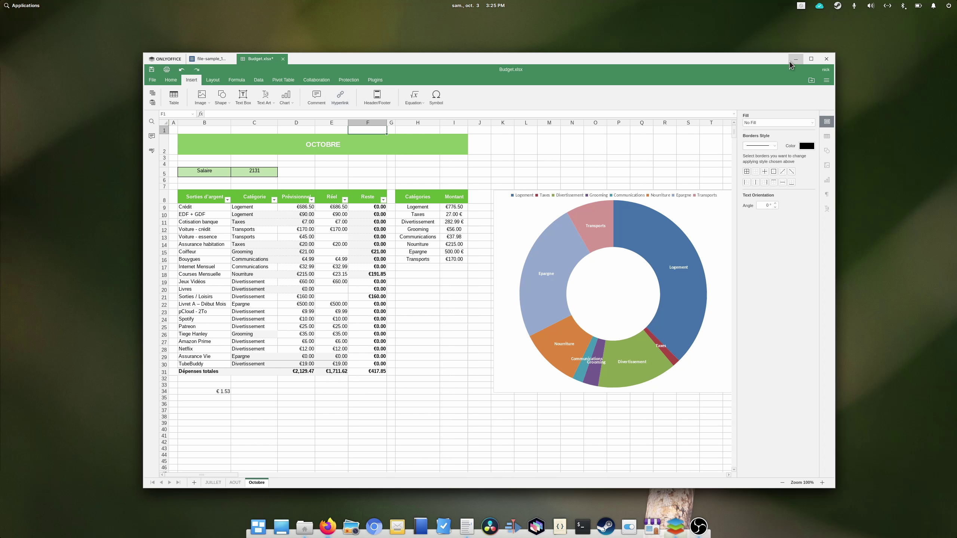
click(315, 524)
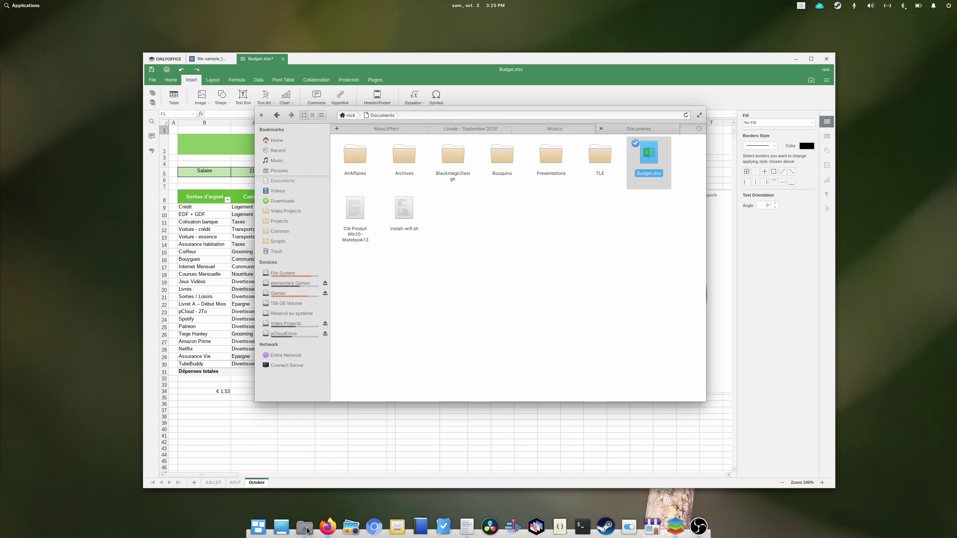
drag(512, 117, 656, 97)
click(773, 57)
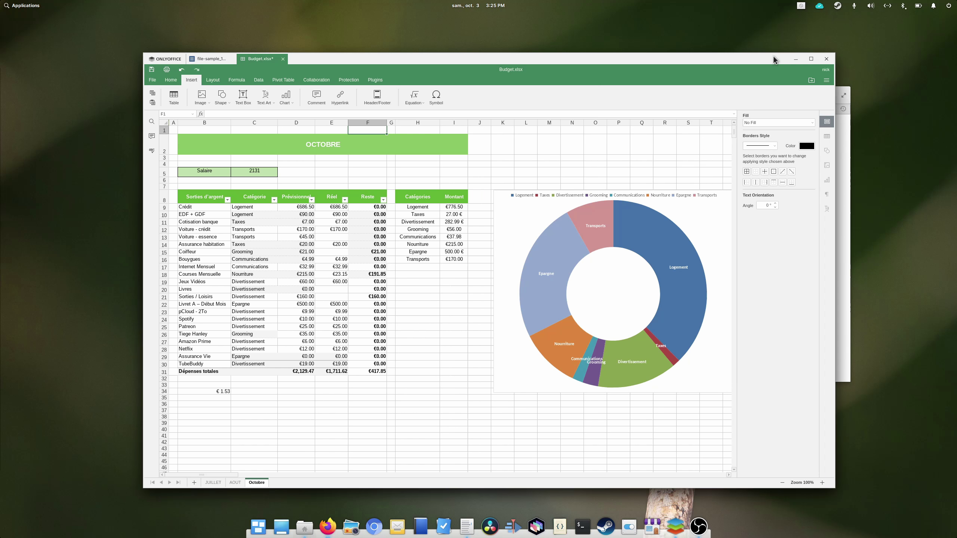
click(845, 128)
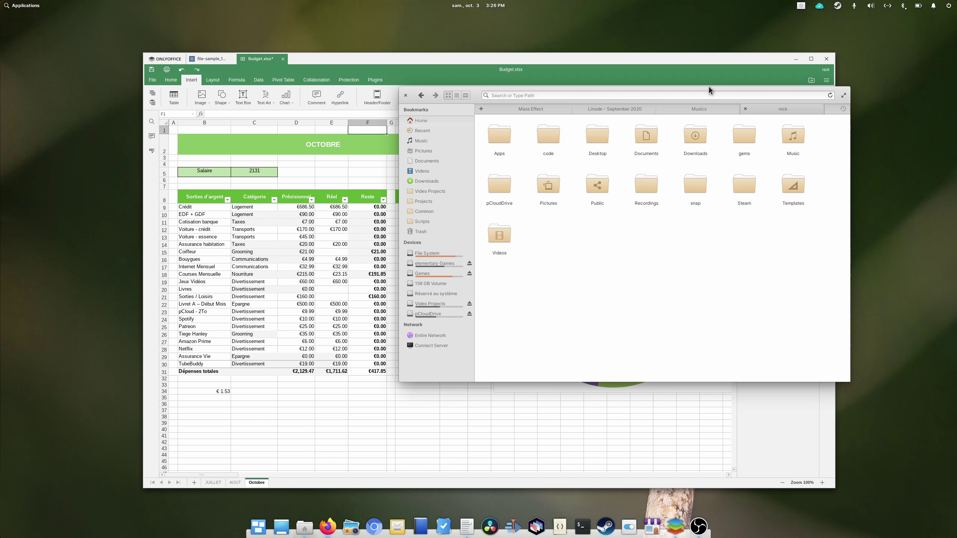
click(405, 98)
- Review the ONLYOFFICE Settings page, then return to the file-sample_1MB.odt document
click(169, 59)
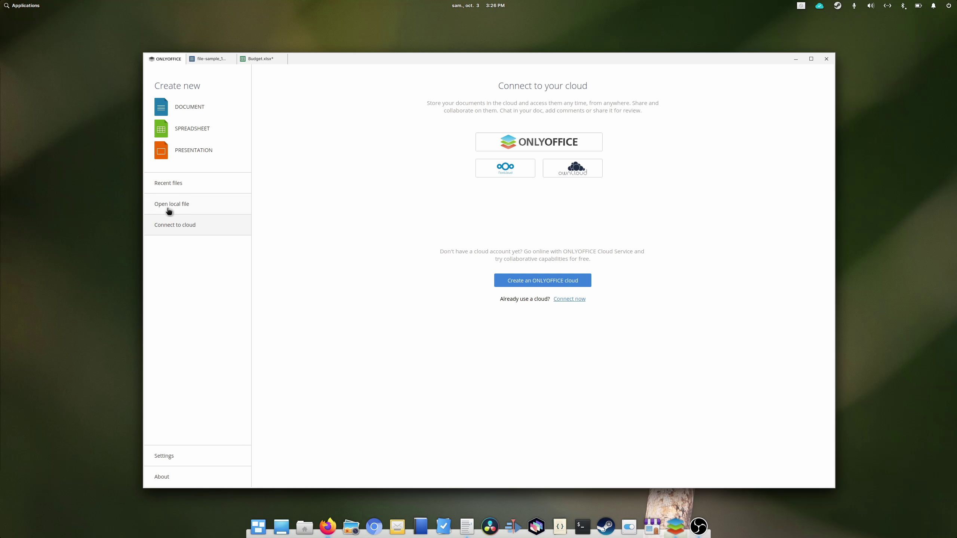
click(168, 457)
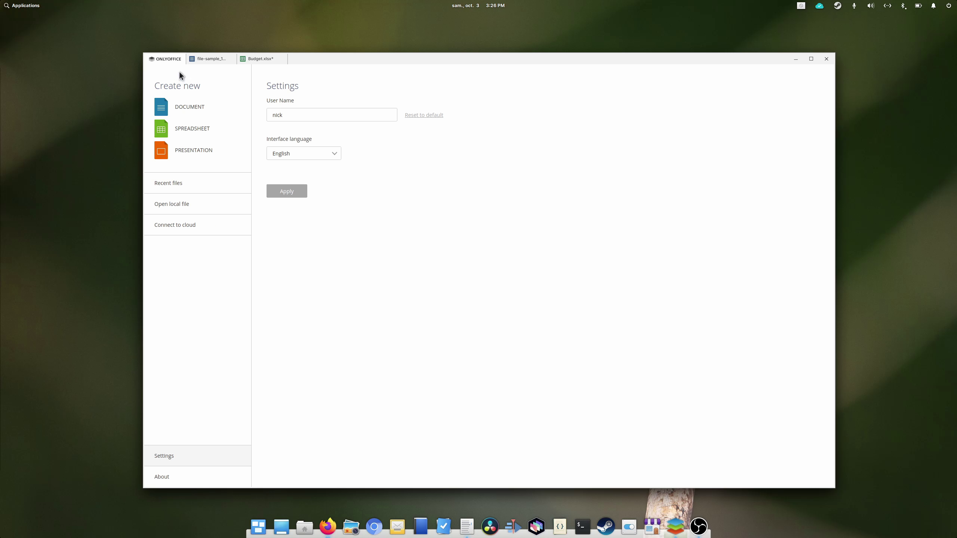
key(ctrl+Tab)
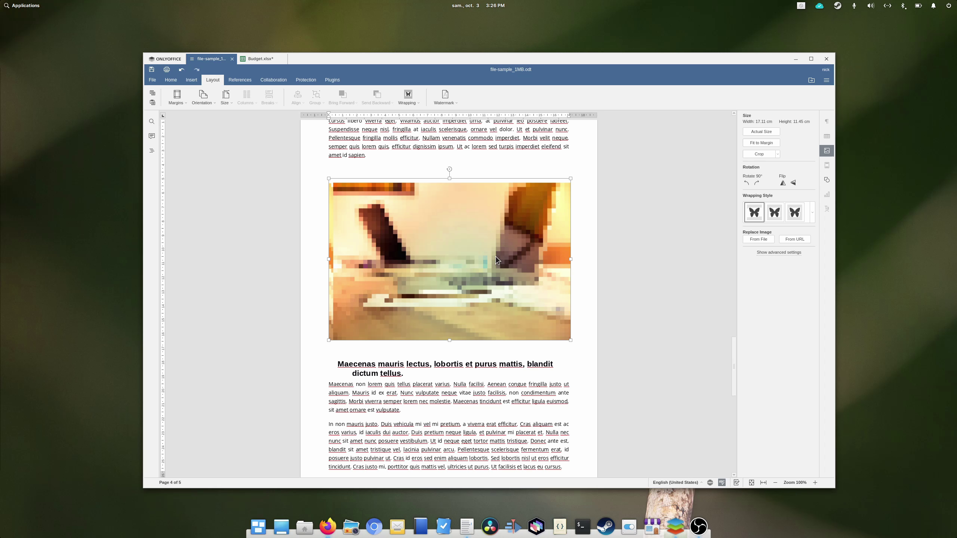
- Launch the system Monitor, show its Processes list and filter it for 'only'
key(super)
text(optimizer)
key(Return)
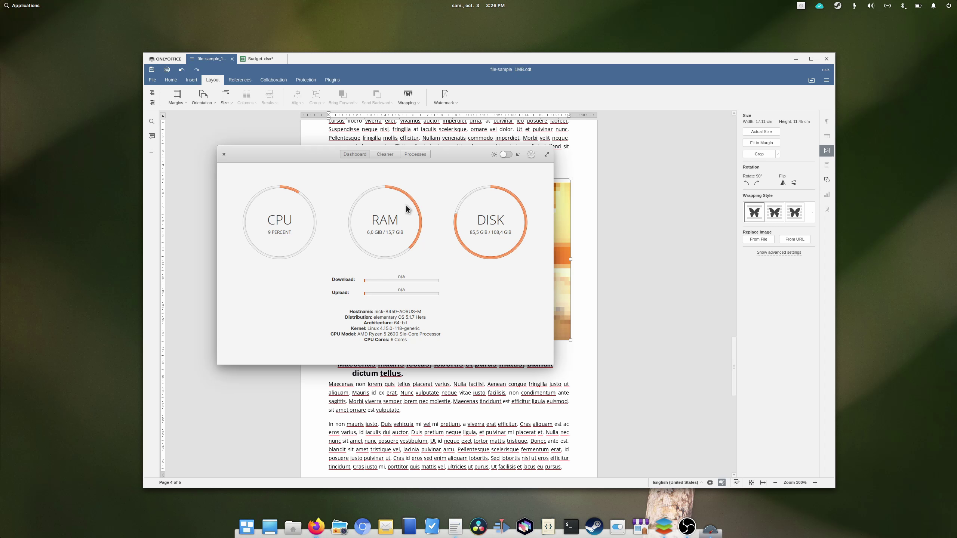
click(416, 155)
drag(457, 156, 308, 143)
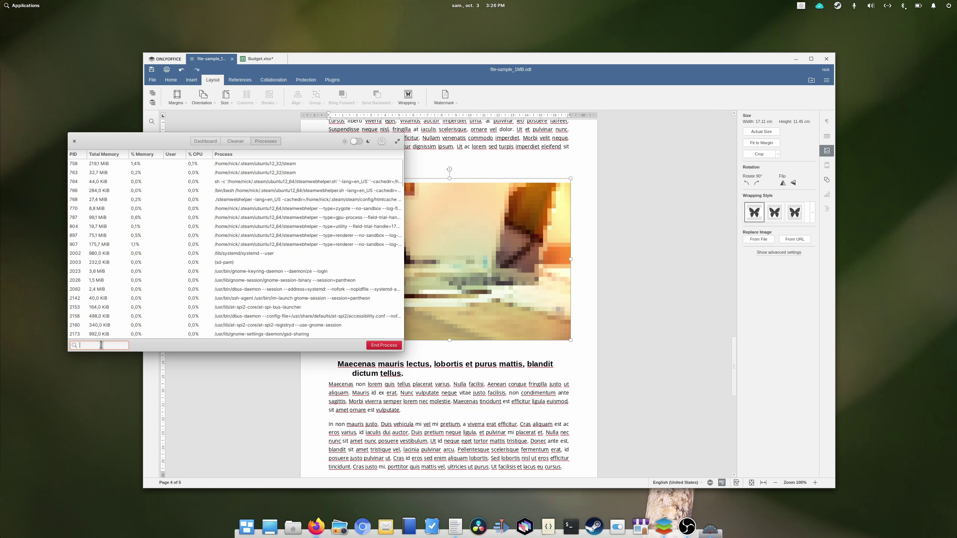
text(only)
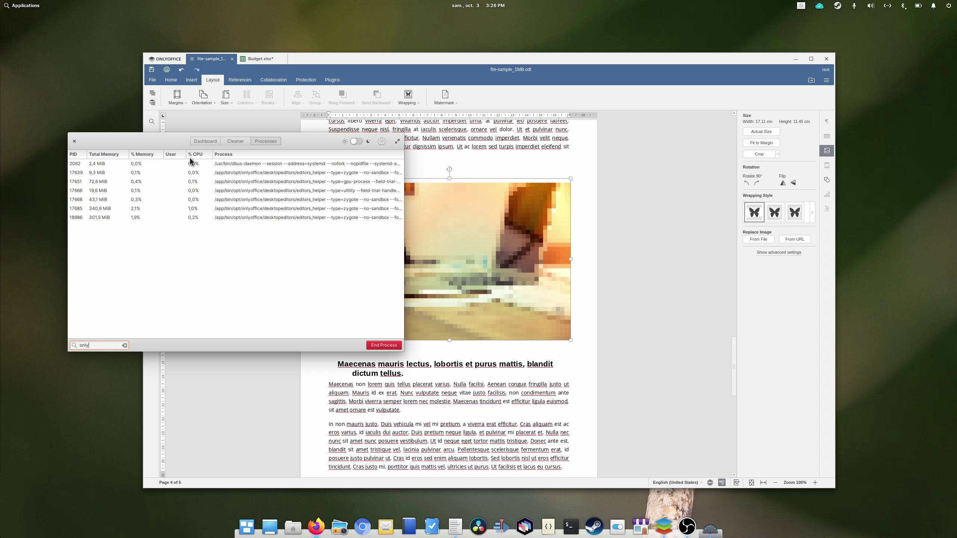
- Sort the ONLYOFFICE processes by total memory, then by % CPU, inspecting each one
click(114, 156)
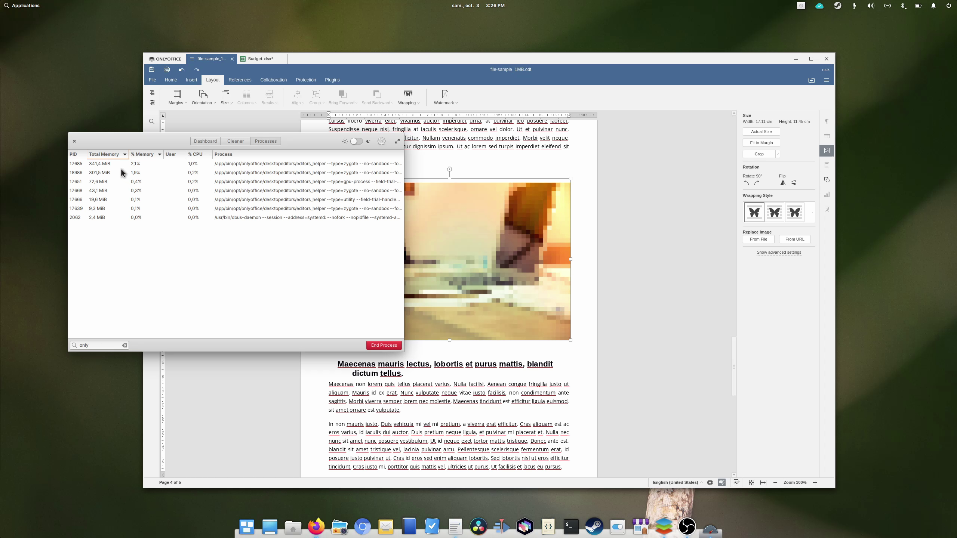
click(105, 167)
click(104, 173)
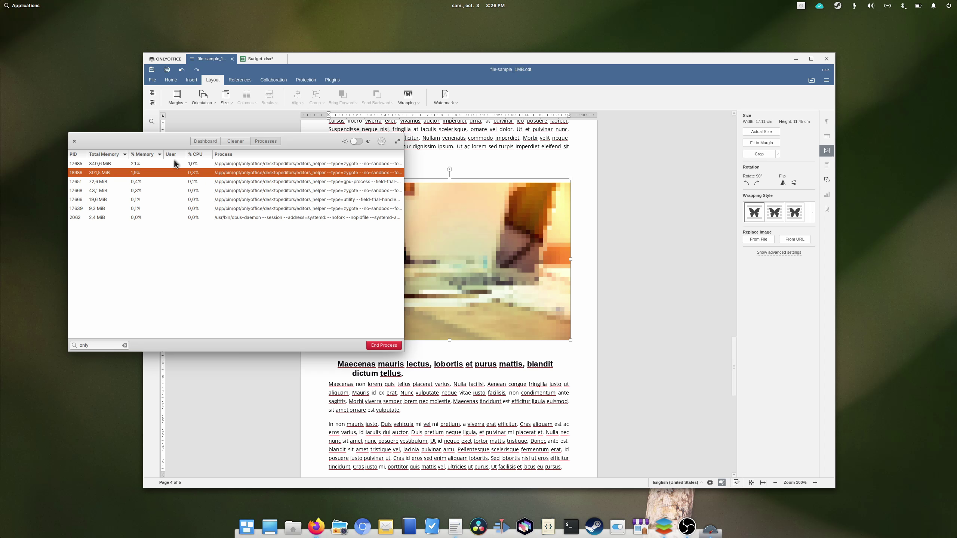
click(202, 154)
click(197, 181)
drag(197, 180, 194, 223)
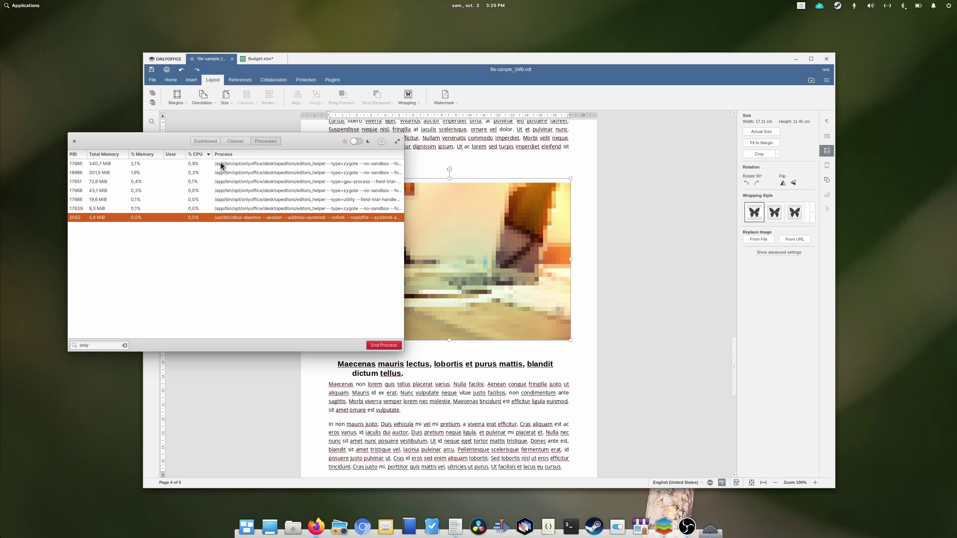
click(99, 345)
text(offic)
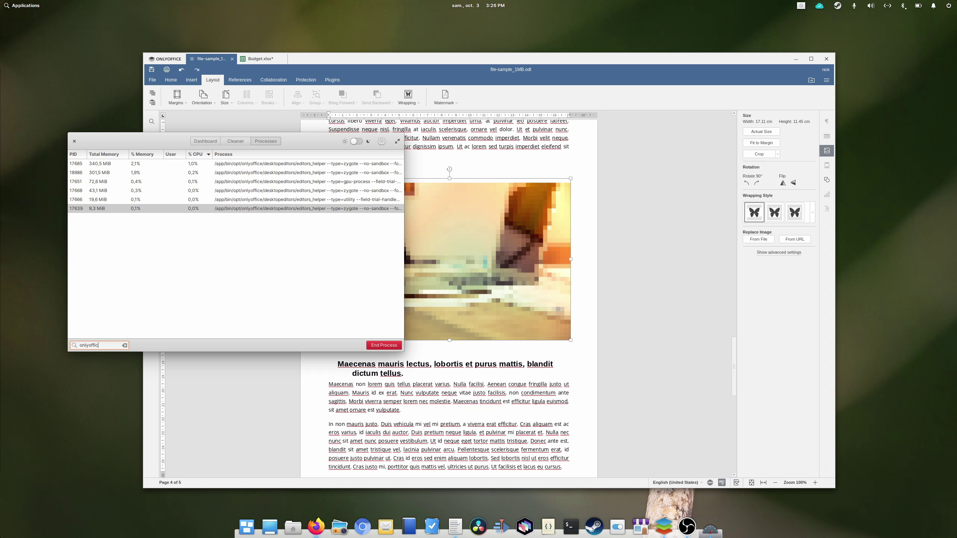